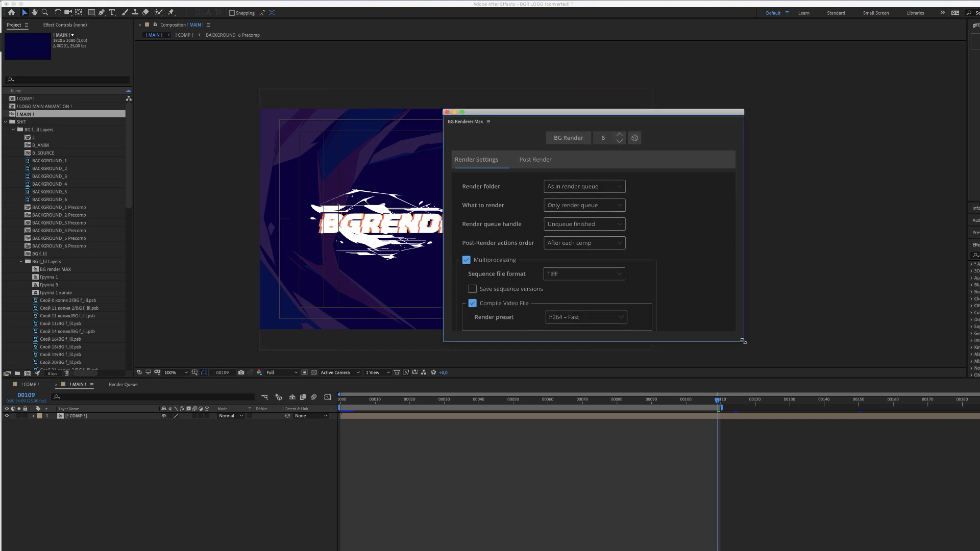
Shrink the floating BG Renderer Max panel to its compact size and dock it above the Info panel
left_click_drag(743, 341, 739, 356)
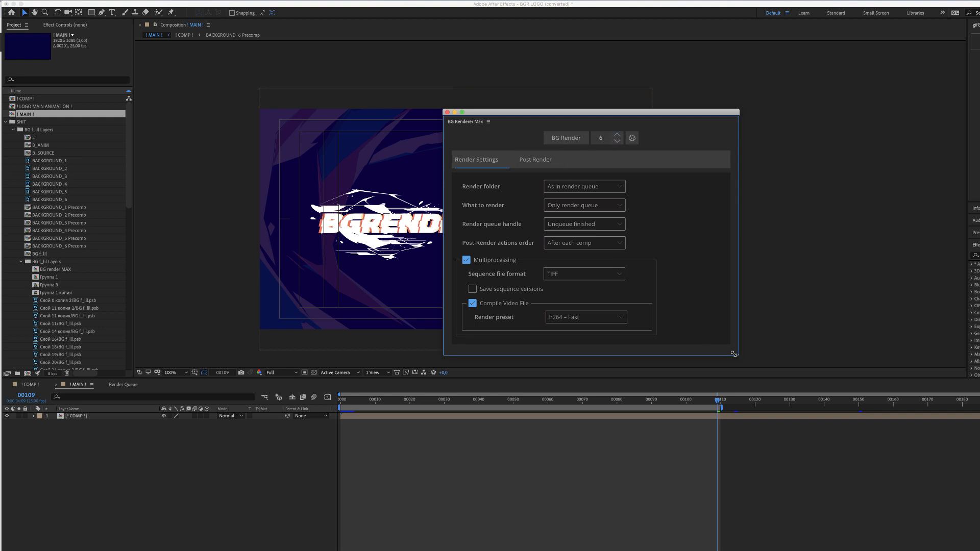
left_click_drag(734, 354, 585, 152)
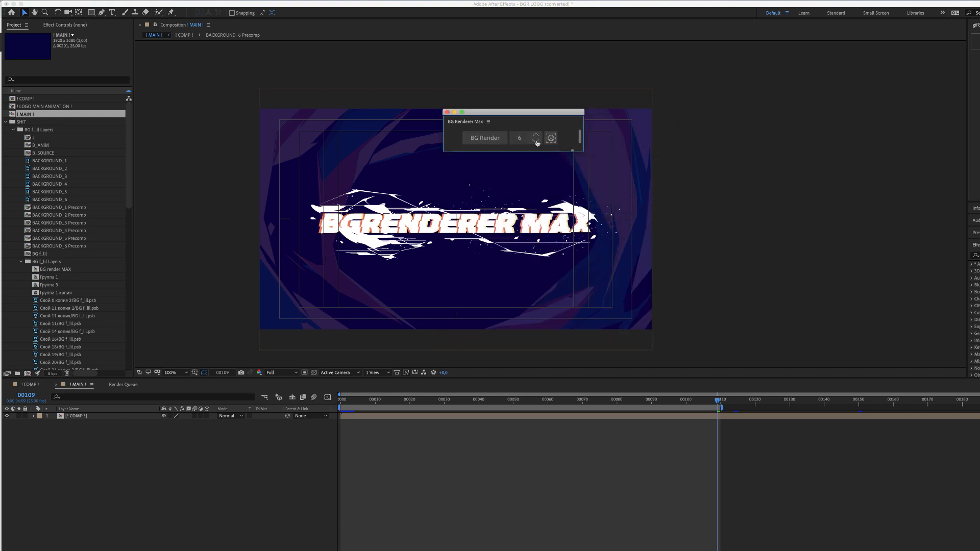
left_click_drag(525, 112, 893, 81)
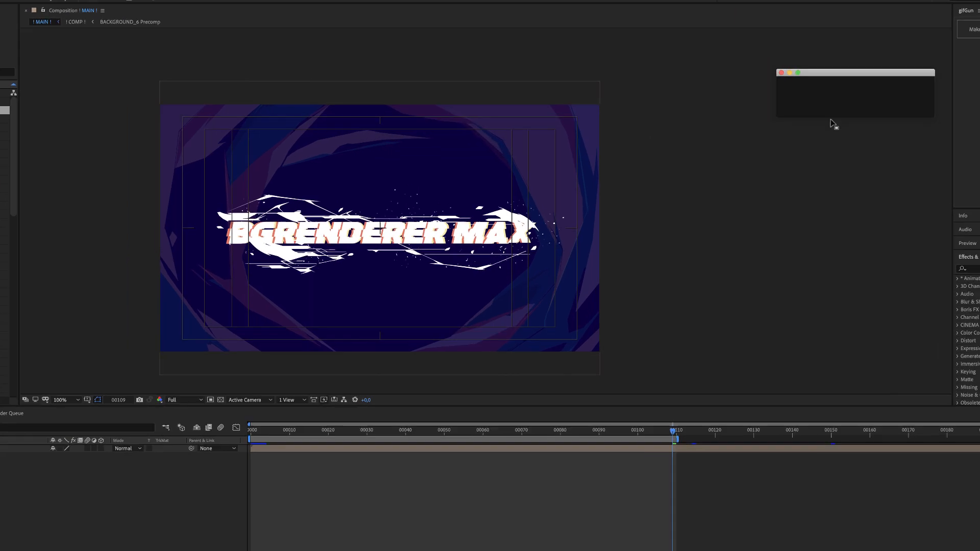
left_click_drag(831, 120, 979, 195)
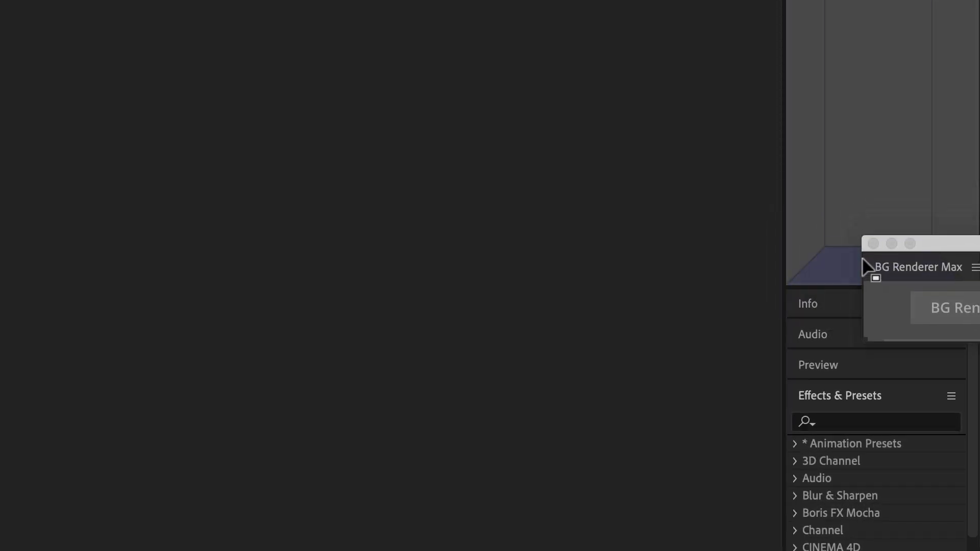
left_click_drag(863, 259, 854, 264)
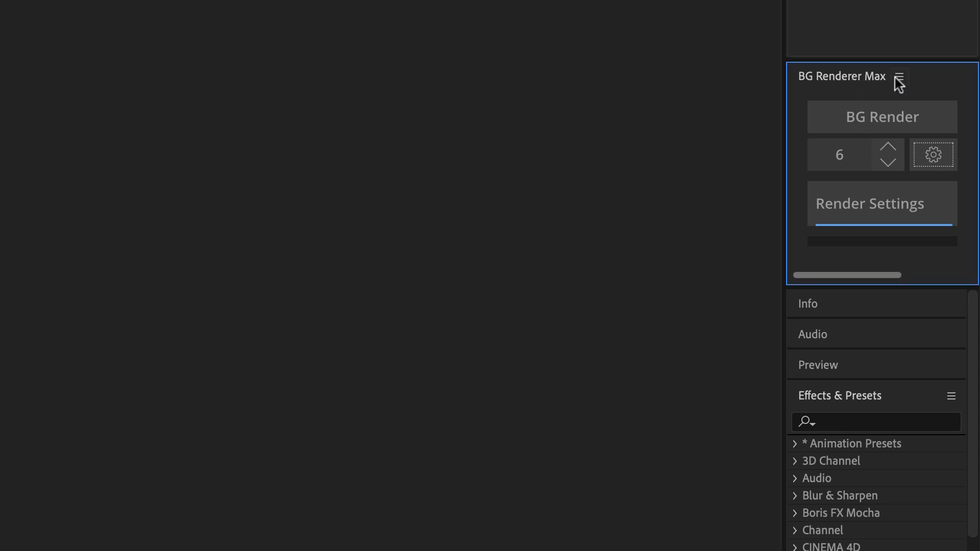
Undock the BG Renderer Max panel, move it over the composition and enlarge it until all render settings fit
left_click(900, 77)
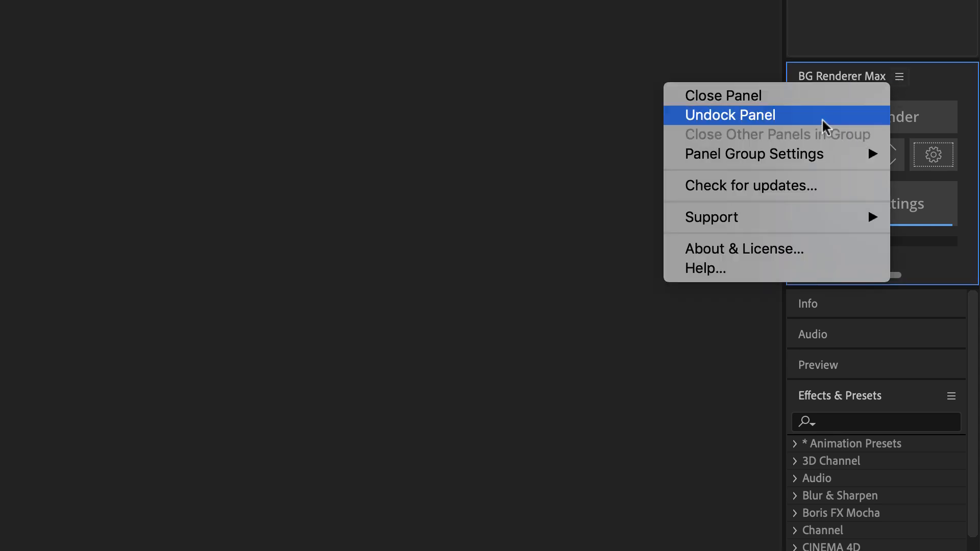
left_click(823, 121)
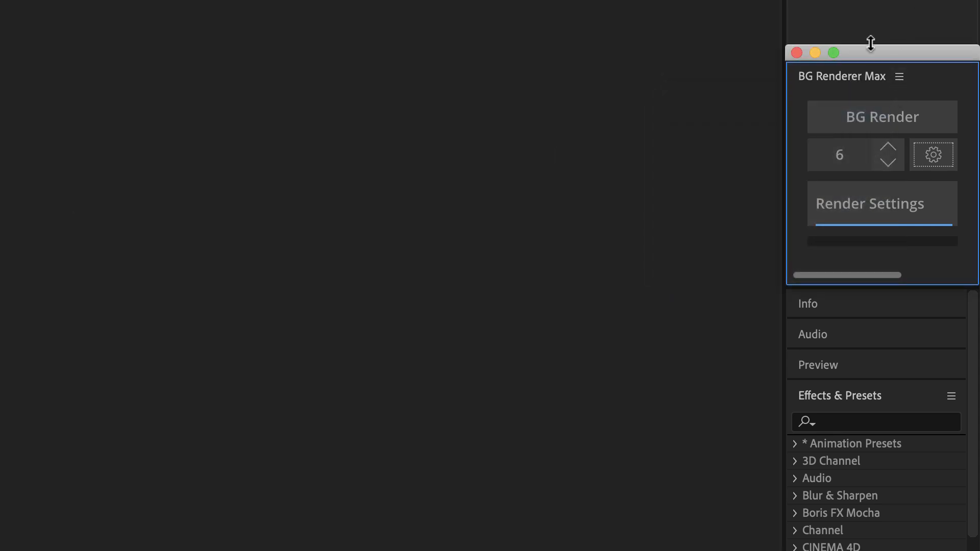
left_click_drag(868, 49, 258, 105)
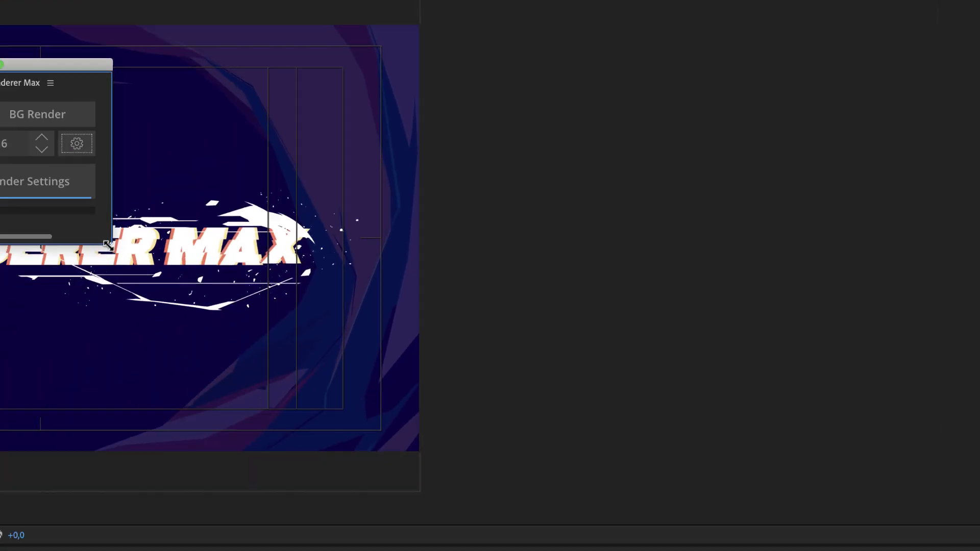
left_click_drag(107, 245, 696, 493)
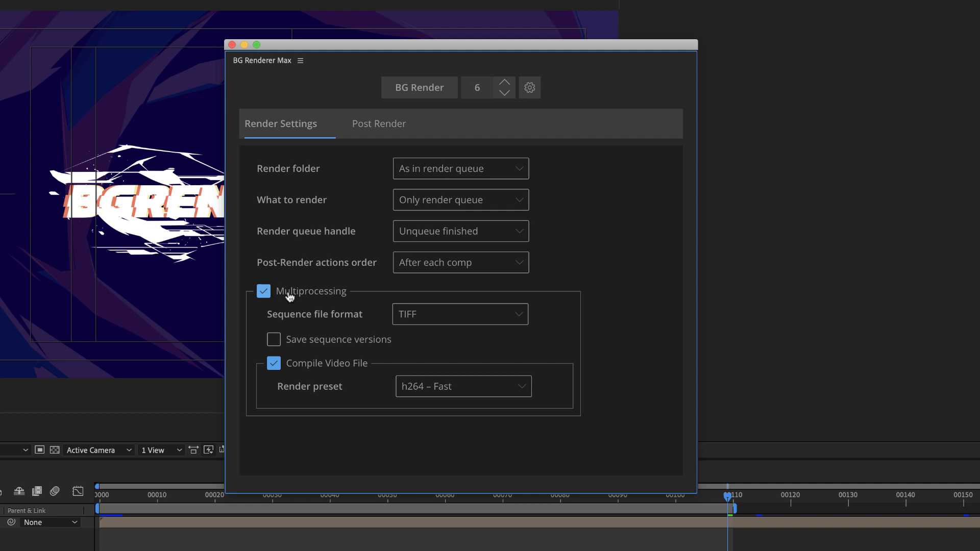
Examine the available options for sequence file format, render folder, what to render, render queue handling and post-render actions order
left_click(445, 318)
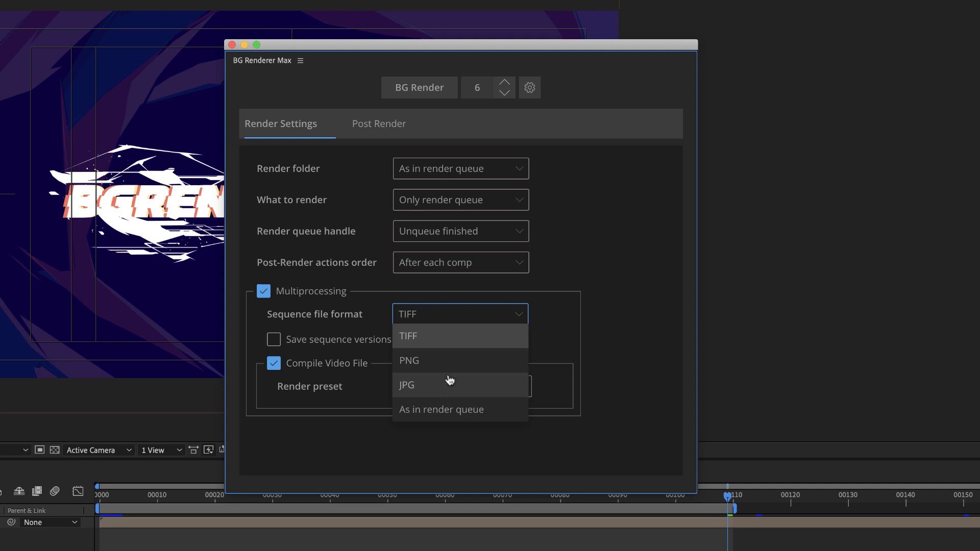
left_click(641, 306)
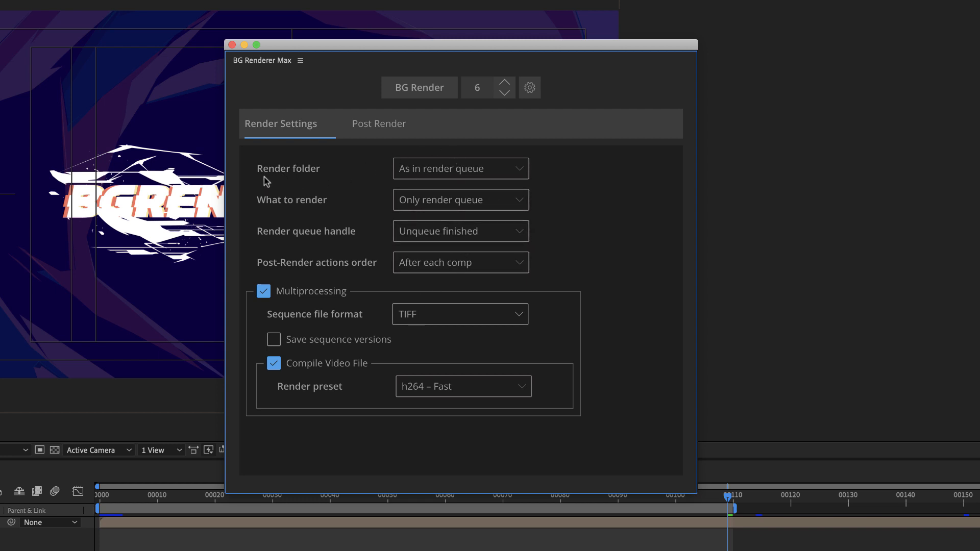
left_click(441, 171)
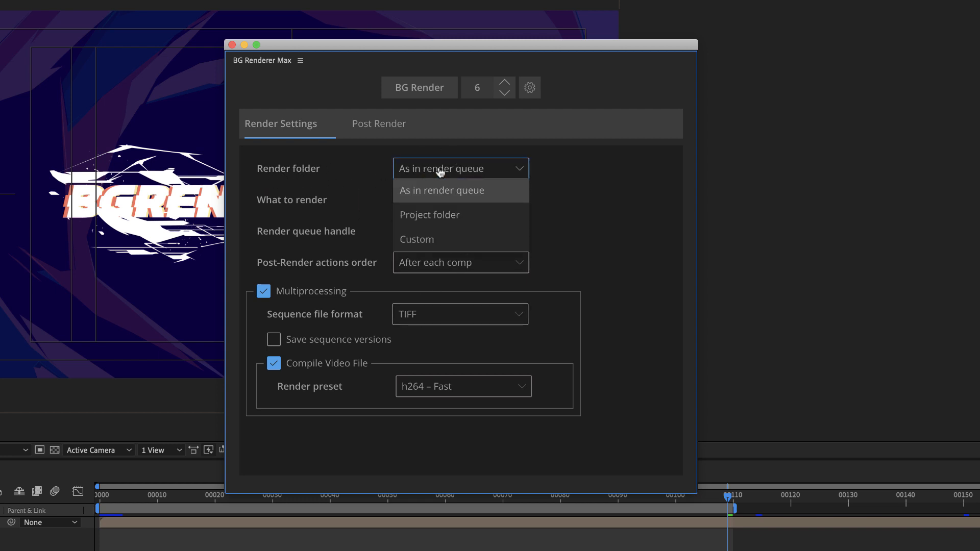
left_click(623, 179)
left_click(474, 202)
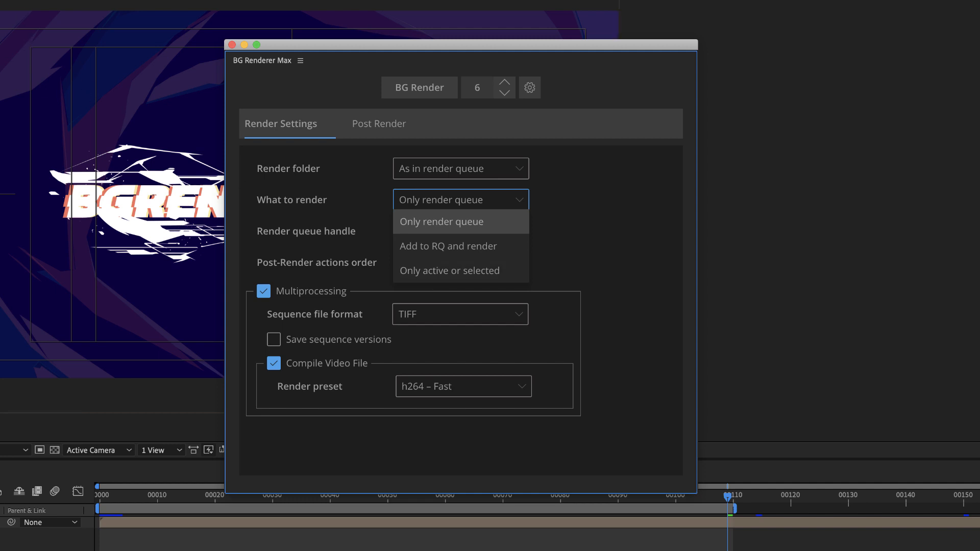
left_click(582, 180)
left_click(446, 235)
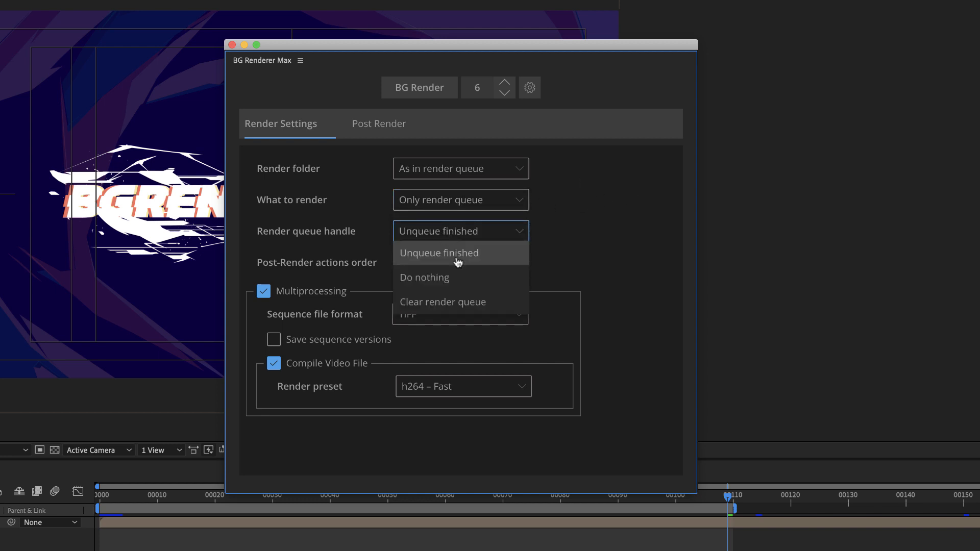
left_click(403, 266)
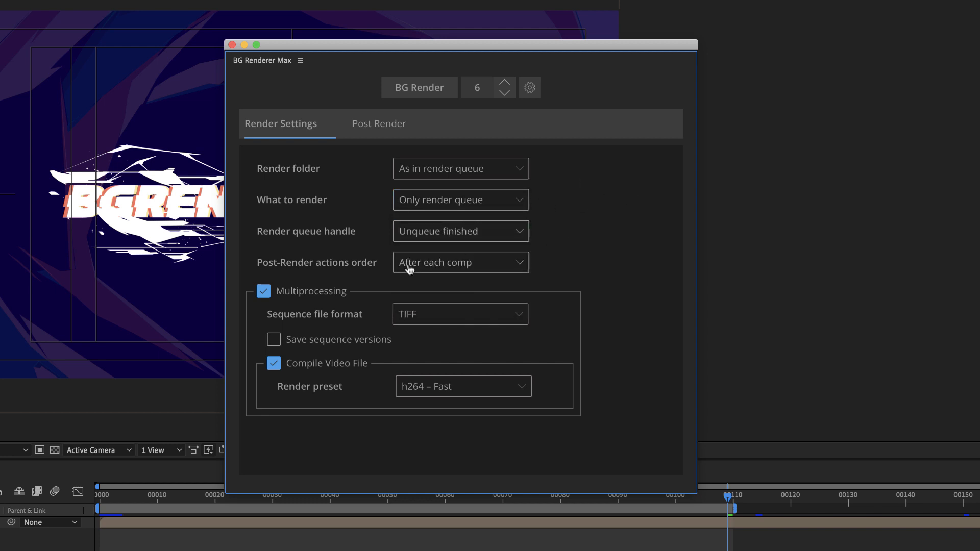
left_click(406, 267)
left_click(265, 266)
Add an Email post-render action with the listed address as recipient, and widen the panel to show its full settings
left_click(389, 135)
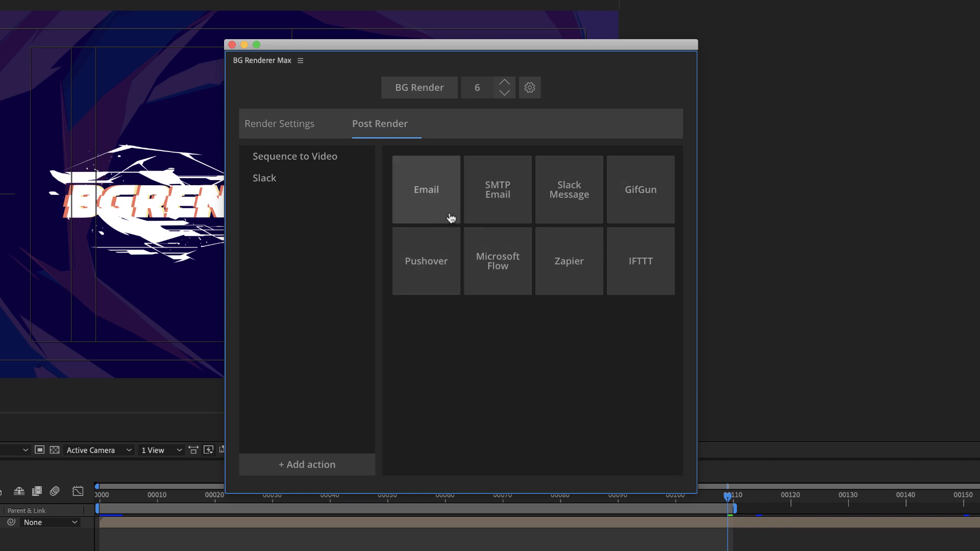
left_click(412, 189)
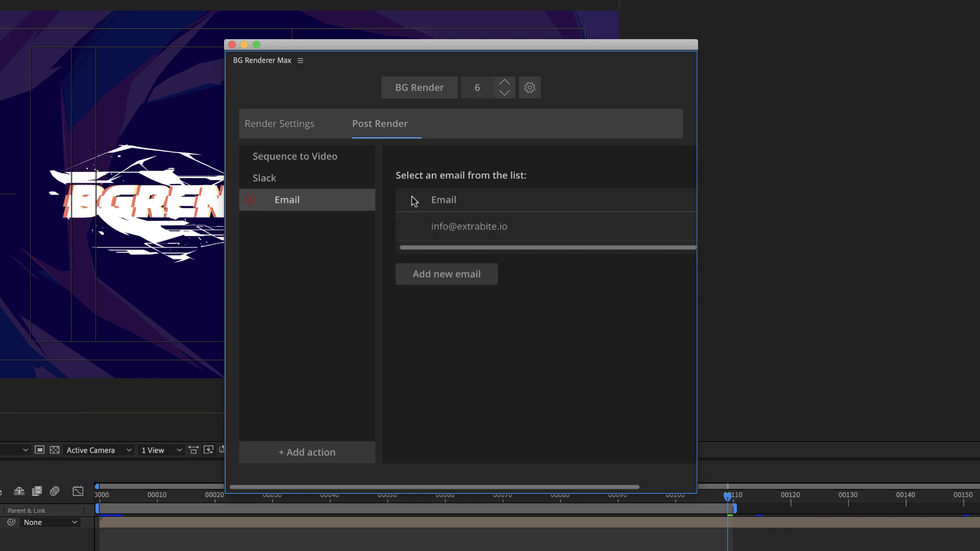
left_click(410, 226)
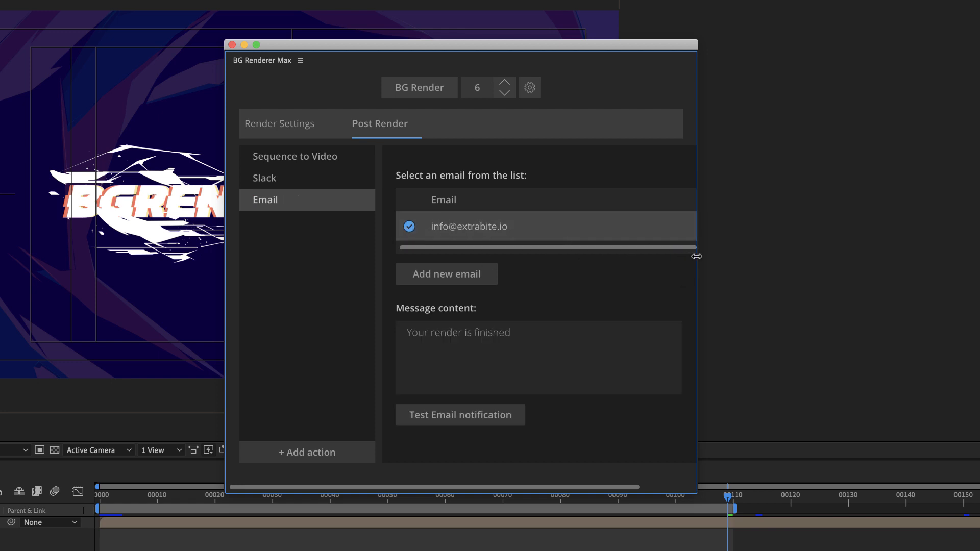
left_click_drag(697, 256, 766, 270)
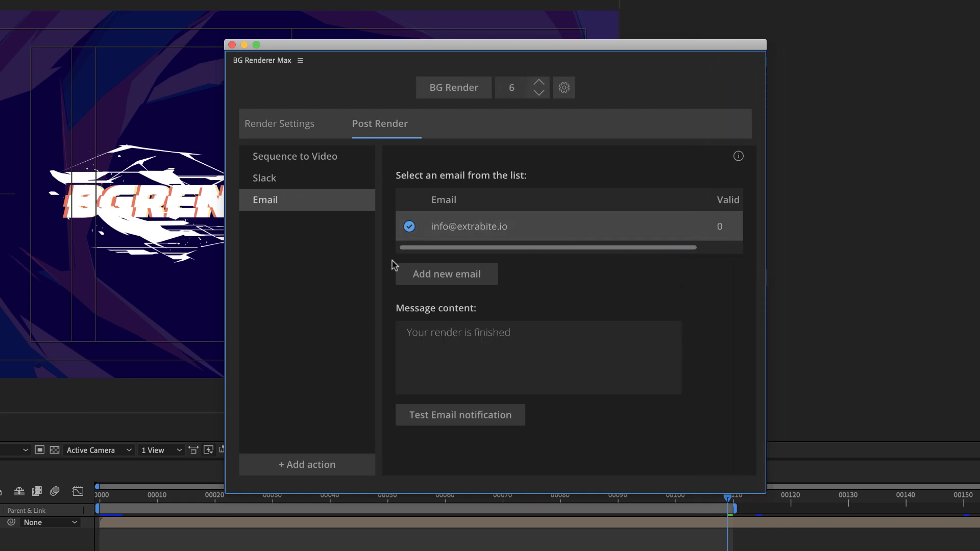
Replace the Email action's message content with "{{CompName}} finished rendering in {{RenderDuration}}"
left_click(424, 354)
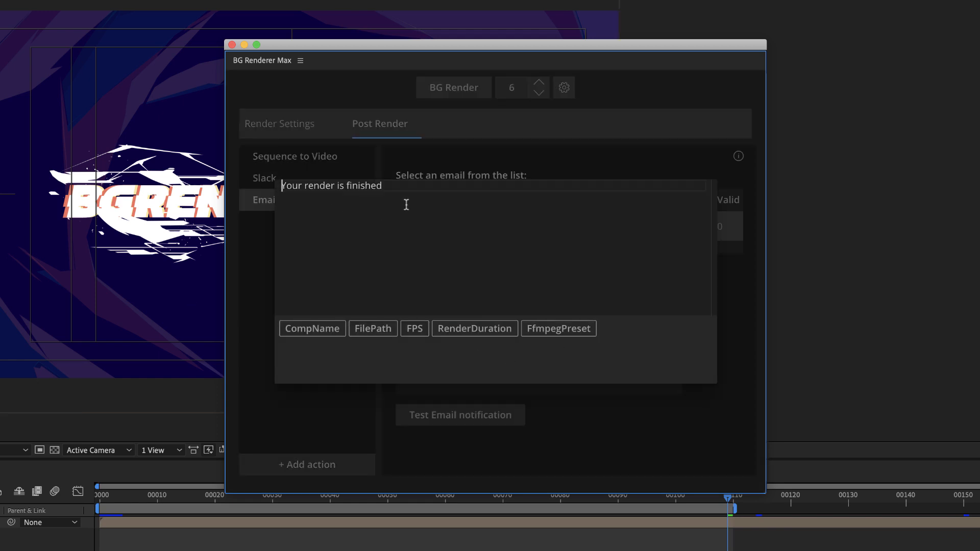
left_click_drag(406, 205, 282, 185)
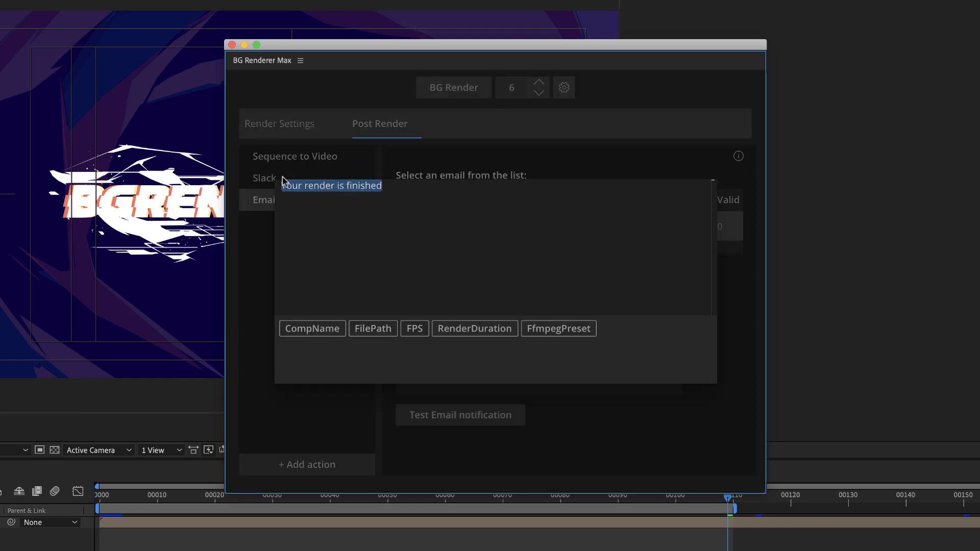
key("BackSpace")
left_click(328, 329)
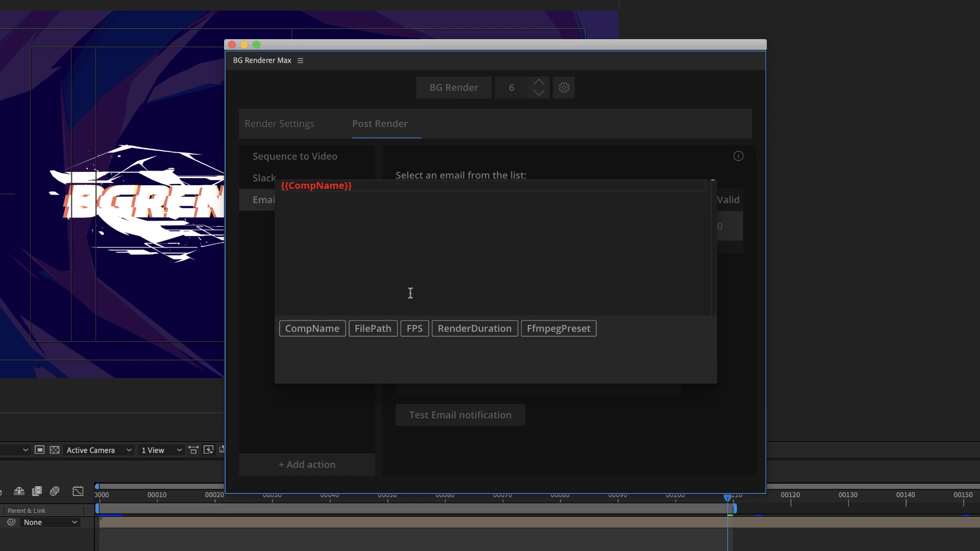
type("finished render")
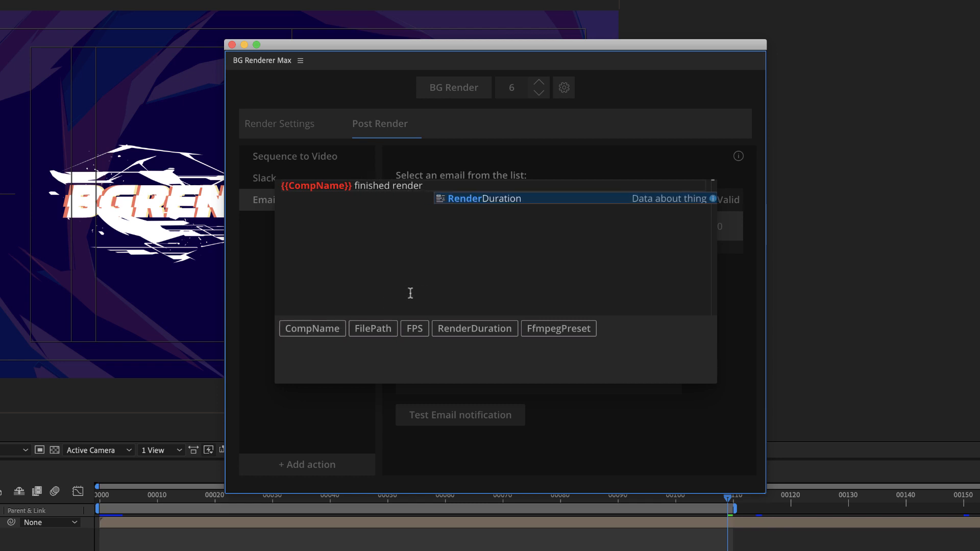
type("ing in")
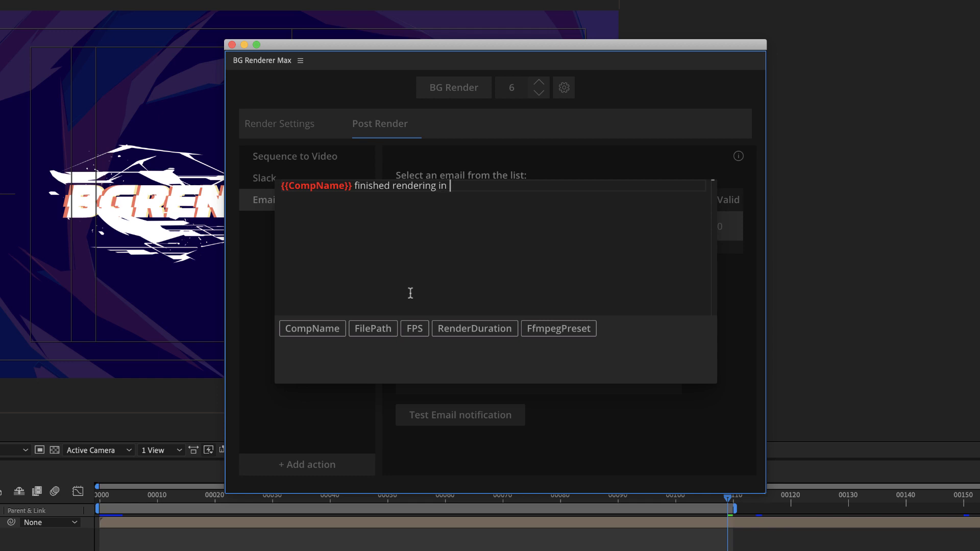
type(" {{RenderDuration}}")
key("Return")
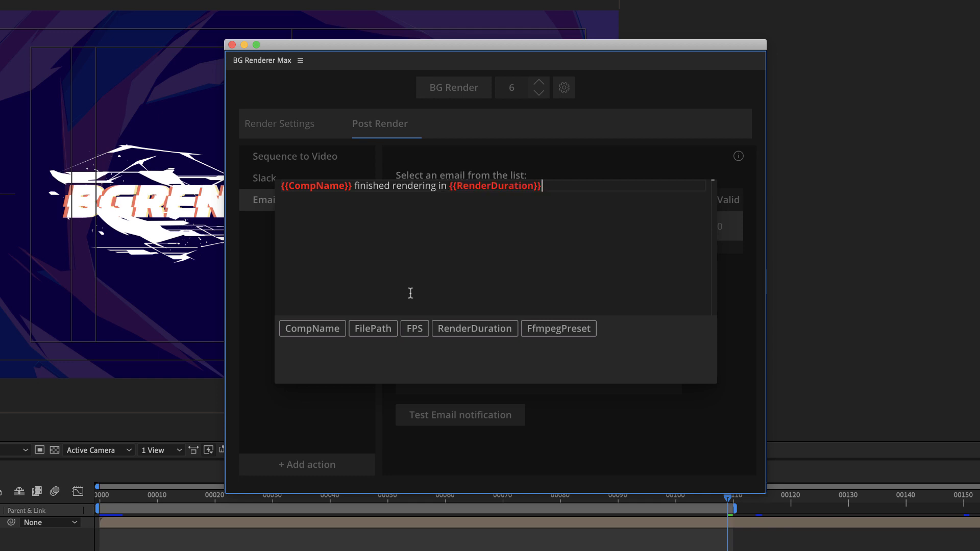
left_click(636, 416)
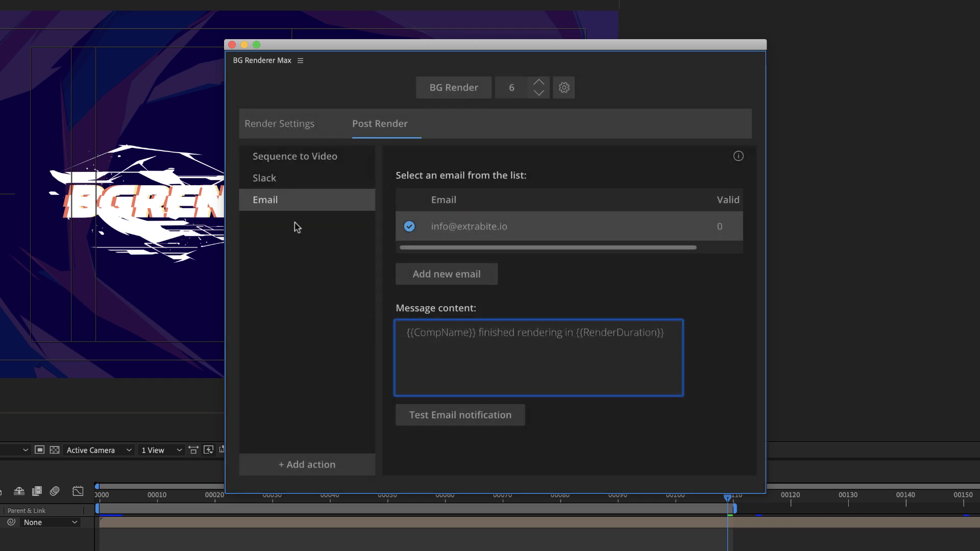
Add an SMTP Email post-render action and look through its recipient, server, message and authentication fields
left_click(289, 464)
left_click(475, 207)
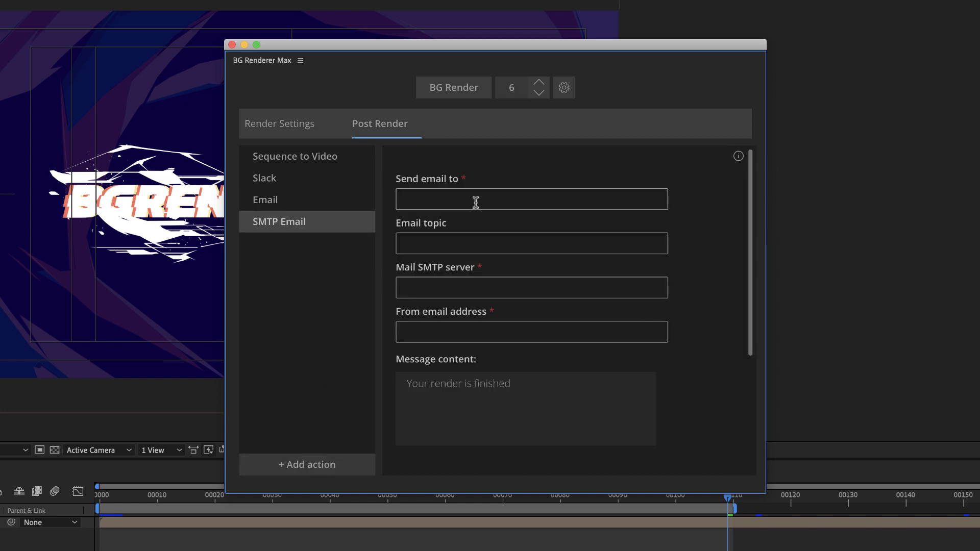
scroll(476, 203, "down", 3)
scroll(476, 203, "up", 3)
left_click(458, 197)
scroll(447, 246, "down", 3)
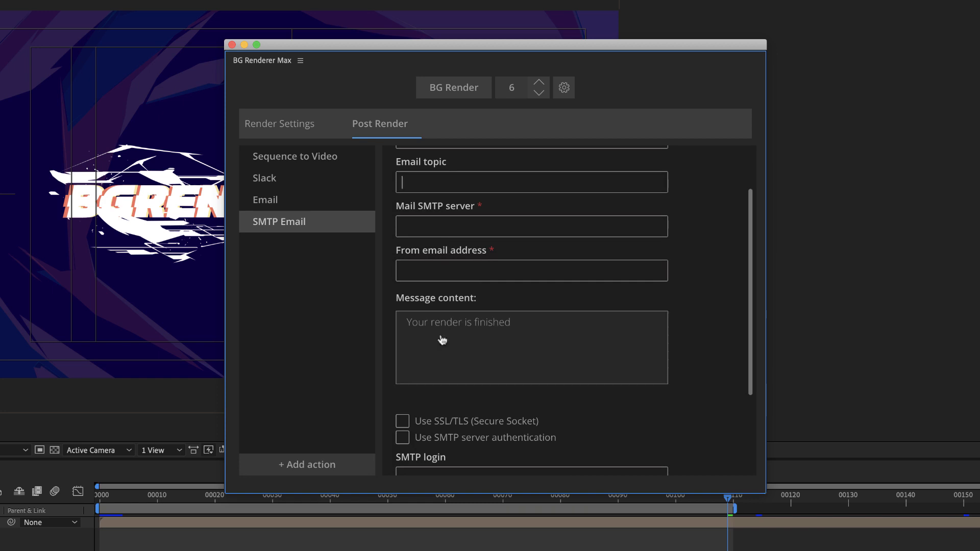
left_click(444, 341)
left_click(545, 438)
scroll(486, 423, "down", 1)
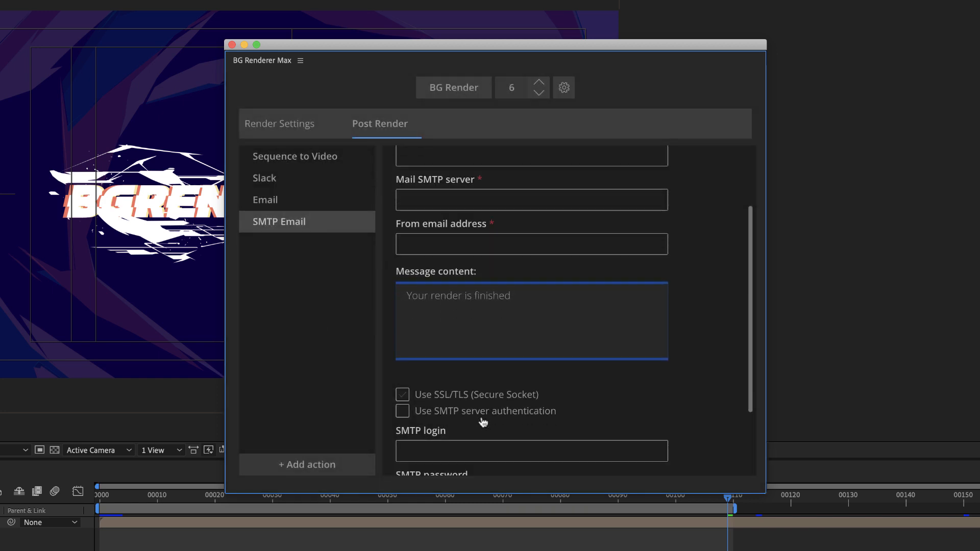
left_click(421, 413)
scroll(564, 445, "down", 4)
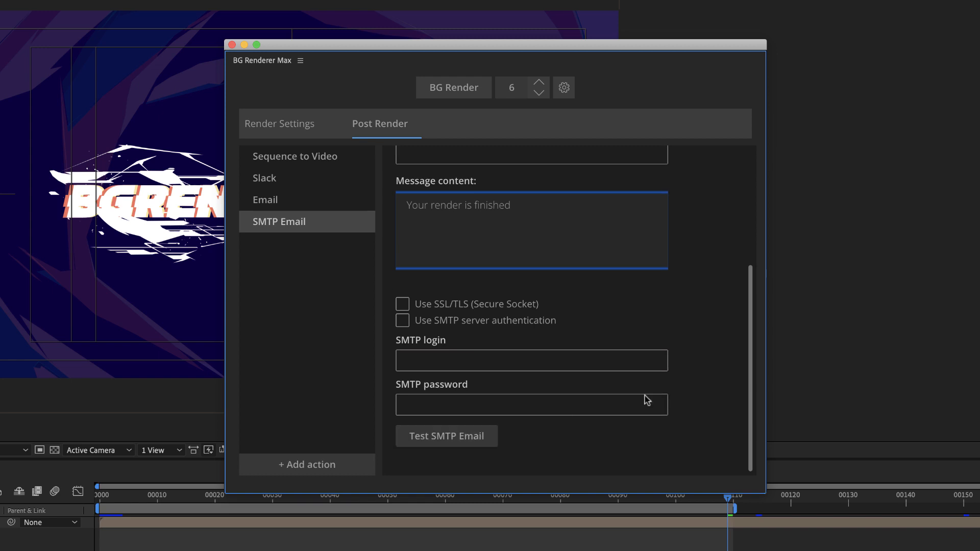
Remove the SMTP Email action from the post-render actions
mouse_move(350, 237)
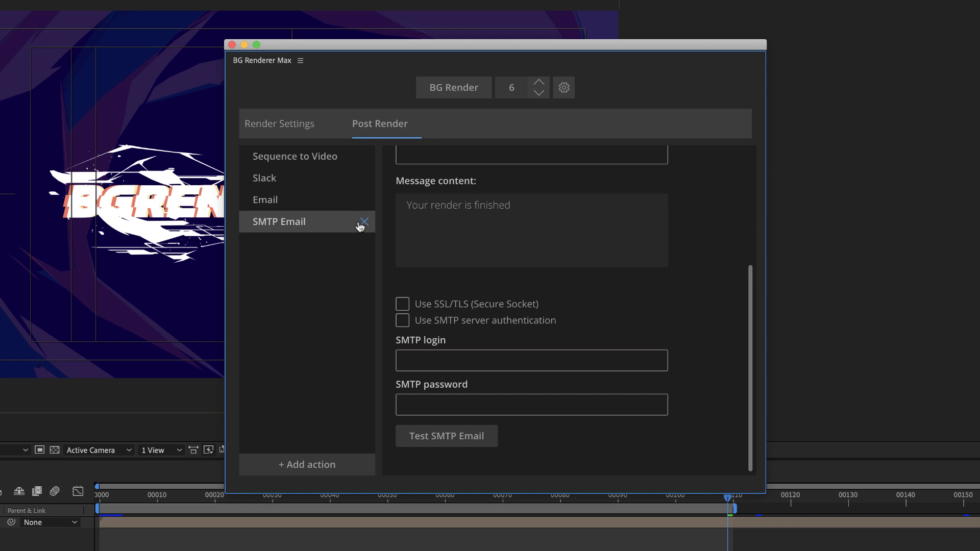
left_click(360, 223)
left_click(472, 314)
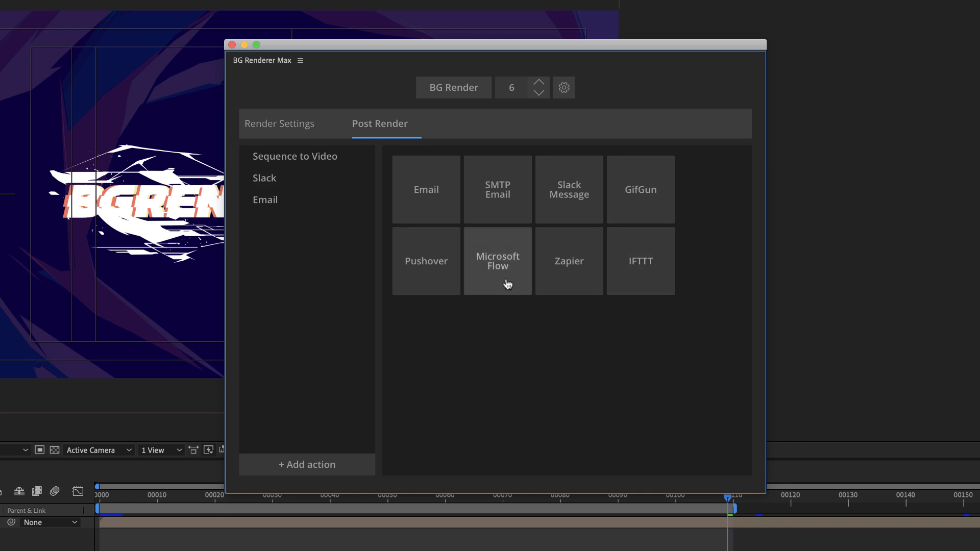
Add a GifGun post-render action, view its GIF output settings and close them with the existing values
left_click(659, 197)
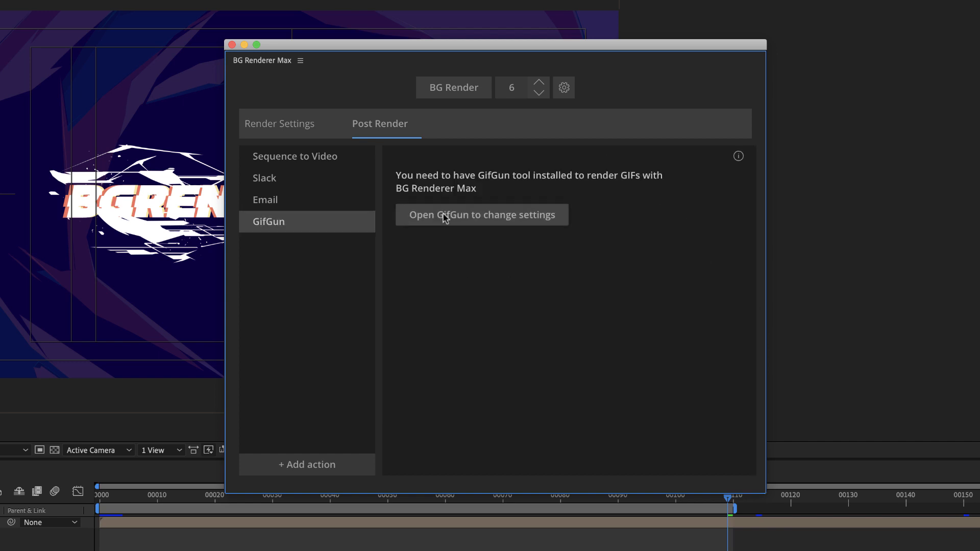
left_click(557, 217)
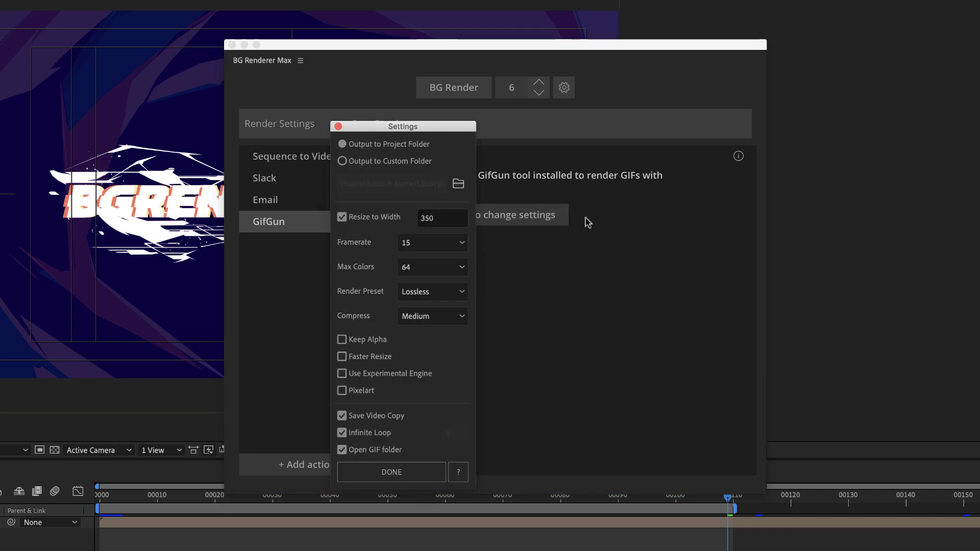
left_click(434, 472)
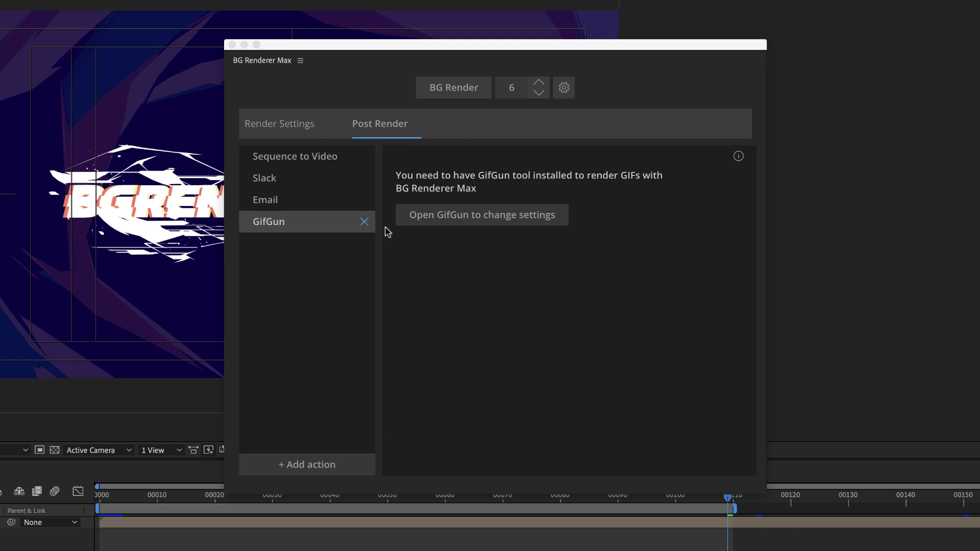
Remove the GifGun action from the post-render actions
left_click(365, 222)
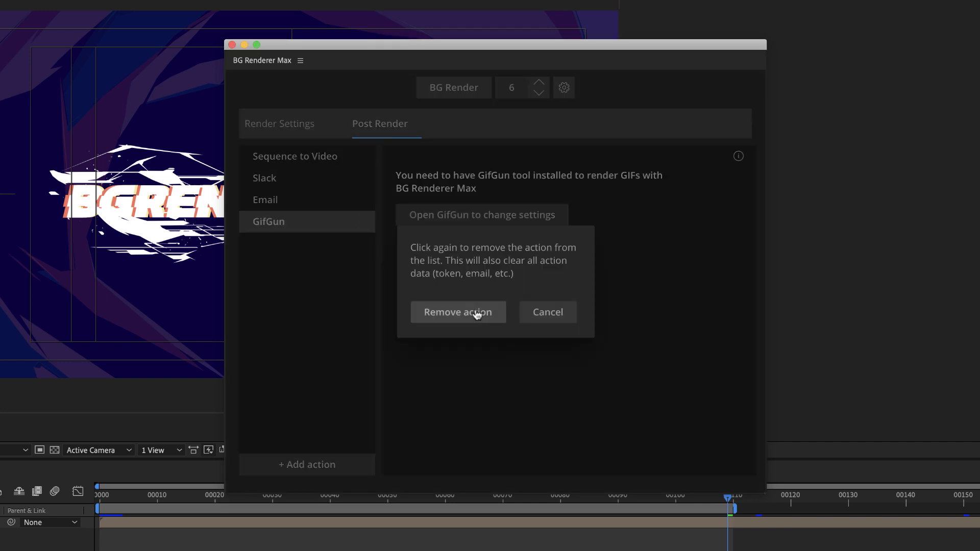
left_click(455, 311)
Review the remaining post-render actions: Email, Slack with its channel choices, and Sequence to Video
left_click(297, 210)
left_click(319, 177)
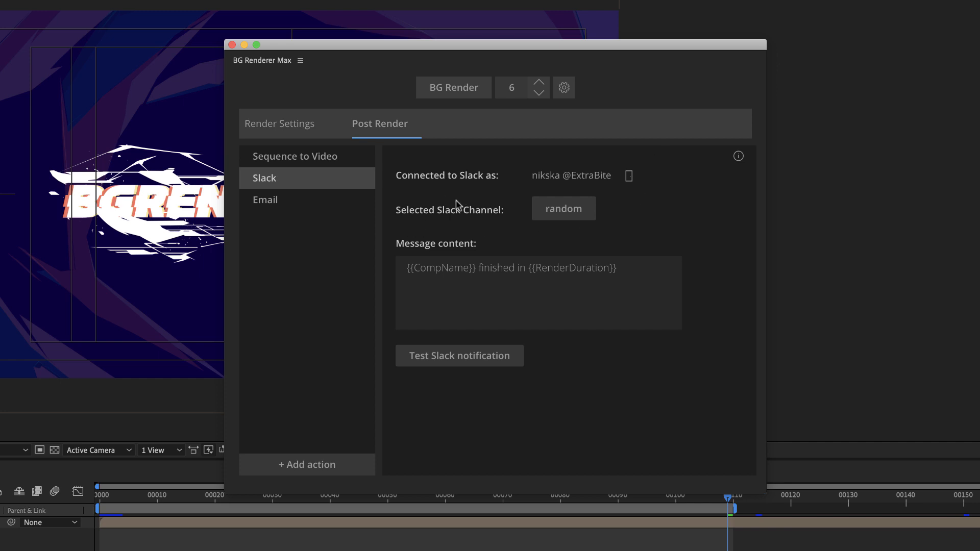
left_click(575, 207)
left_click(729, 214)
left_click(291, 163)
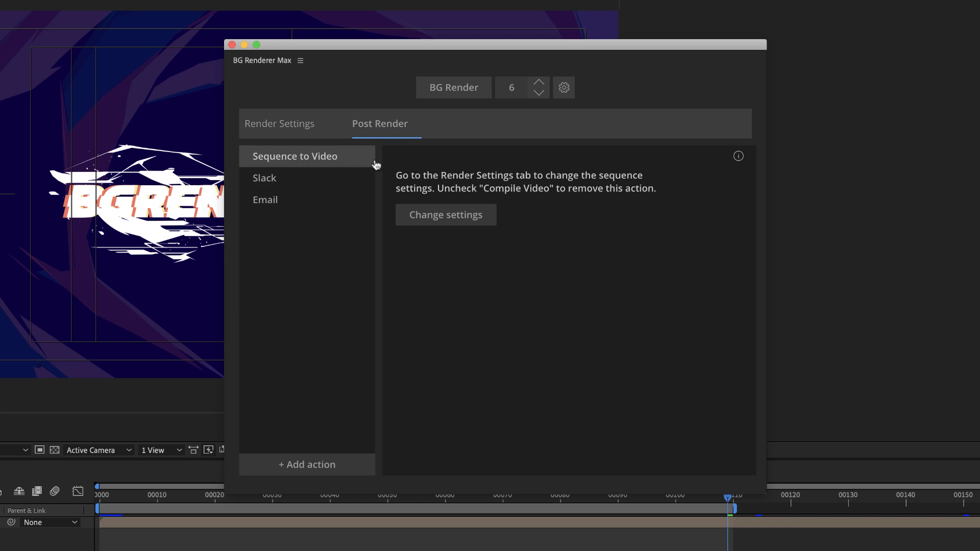
Look through the render presets for compiling the video file and keep h264 – Fast
left_click(279, 135)
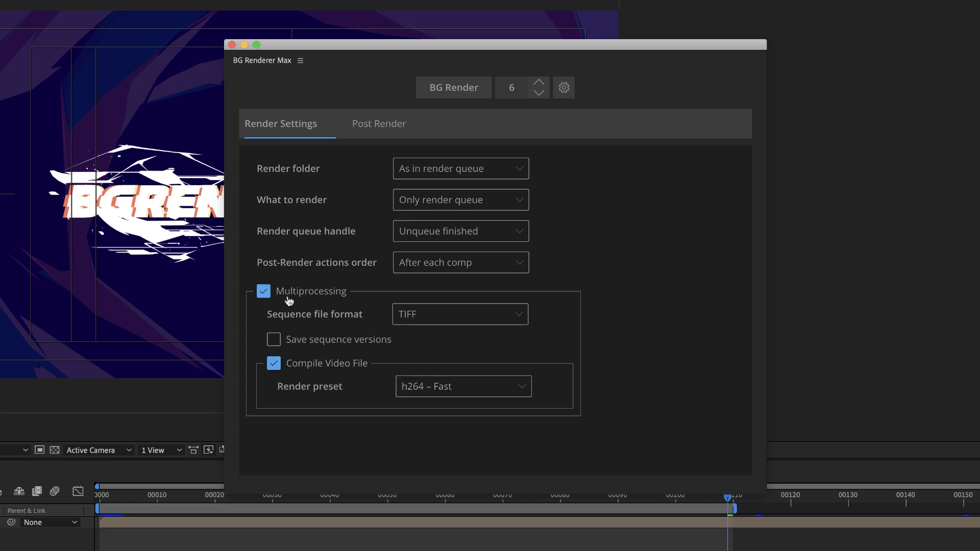
left_click(428, 388)
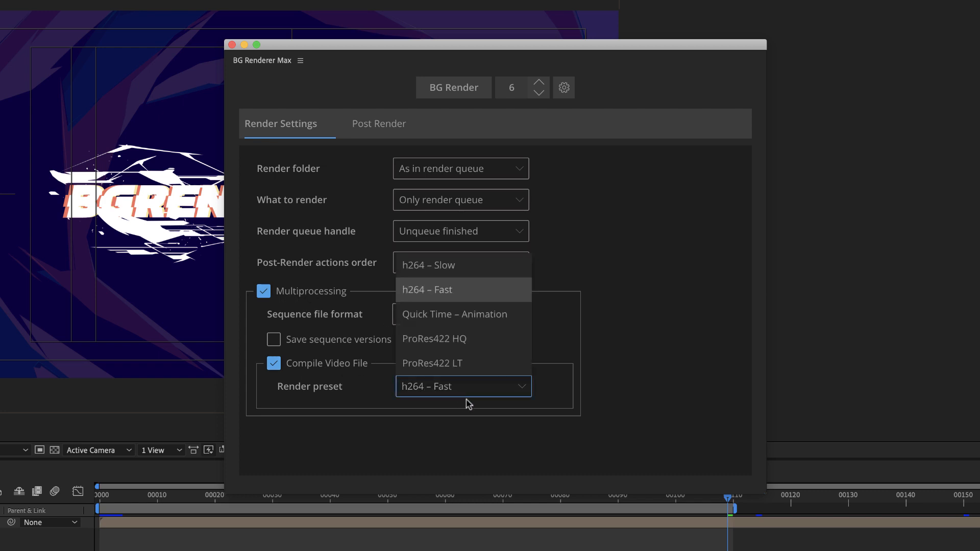
left_click(467, 401)
left_click(461, 397)
left_click(434, 290)
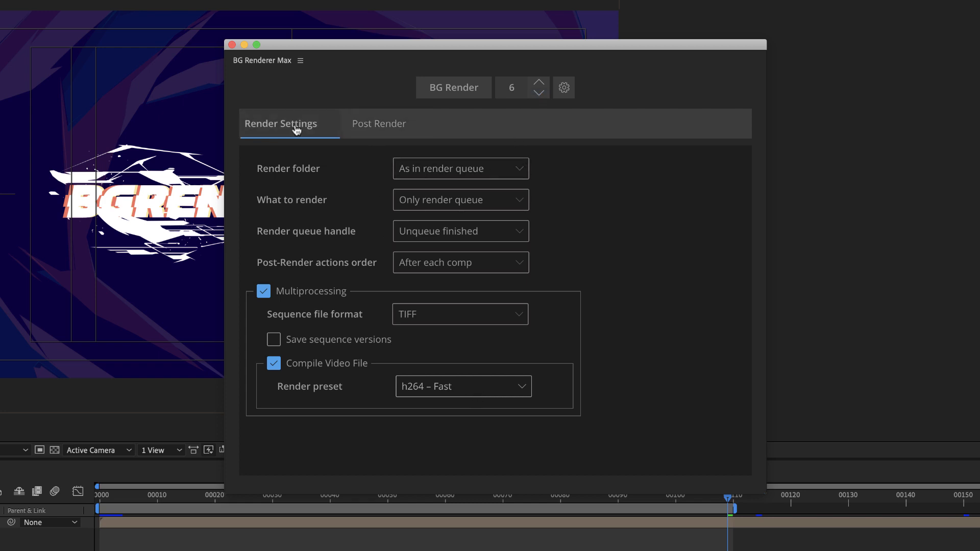
Try raising the number of render streams past the recommended limit, dismiss the notice and set the streams to 4
left_click(535, 97)
left_click(535, 97)
left_click_drag(503, 47, 794, 33)
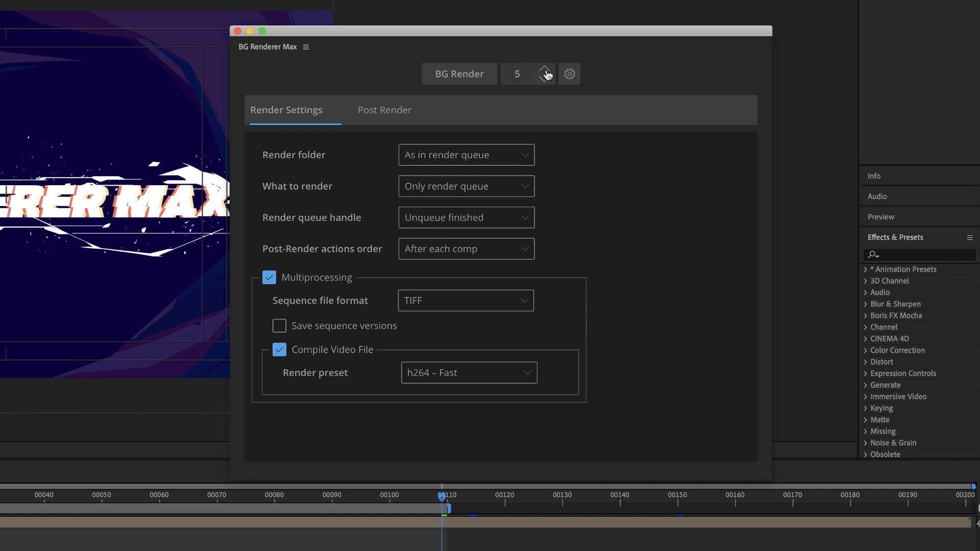
left_click(545, 72)
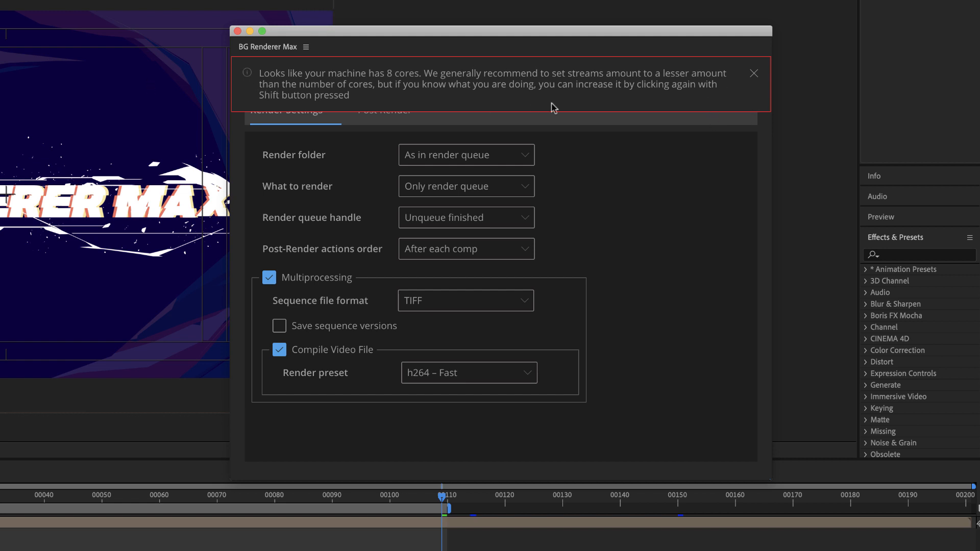
left_click(755, 74)
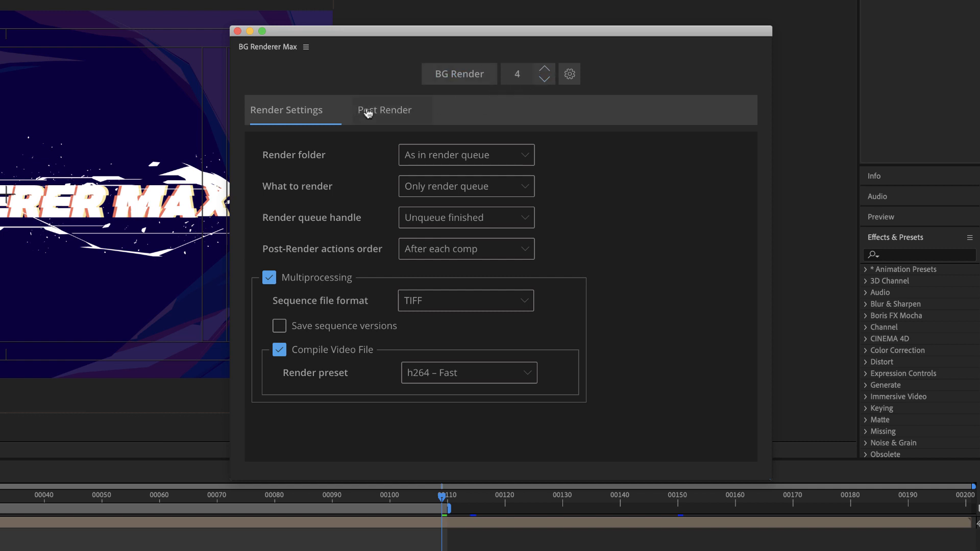
Try to start a background render of the render queue and dismiss the resulting message
left_click(450, 80)
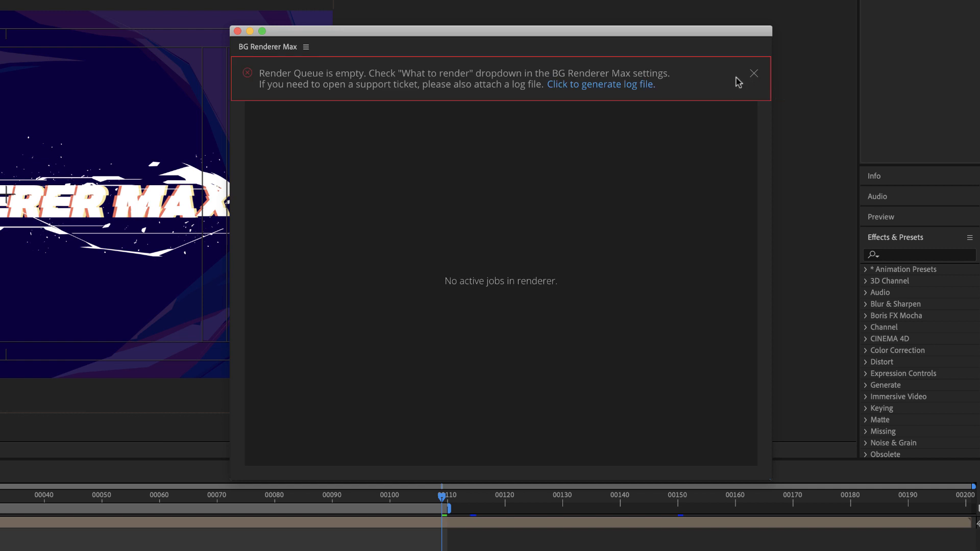
left_click(753, 74)
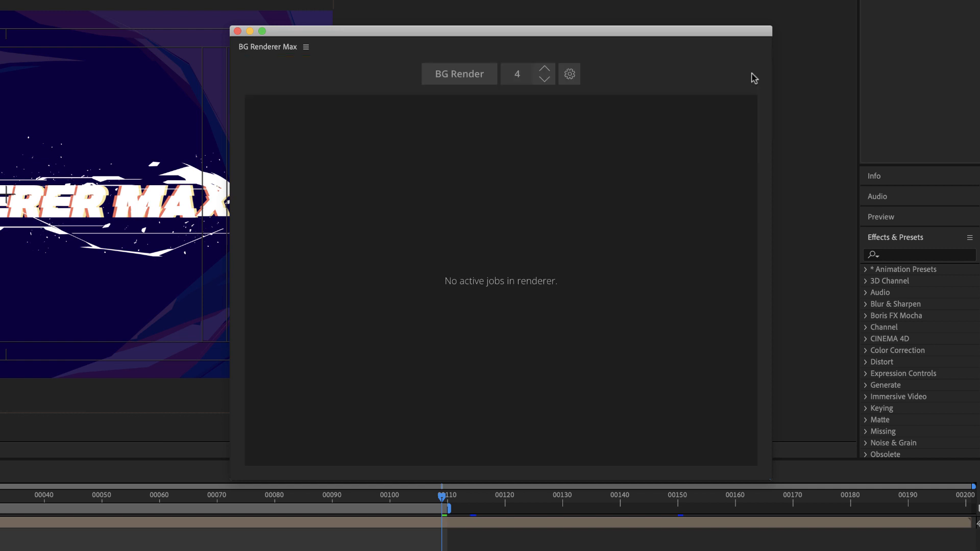
Set What to render to Only active or selected and start the background render of the active composition
left_click(569, 74)
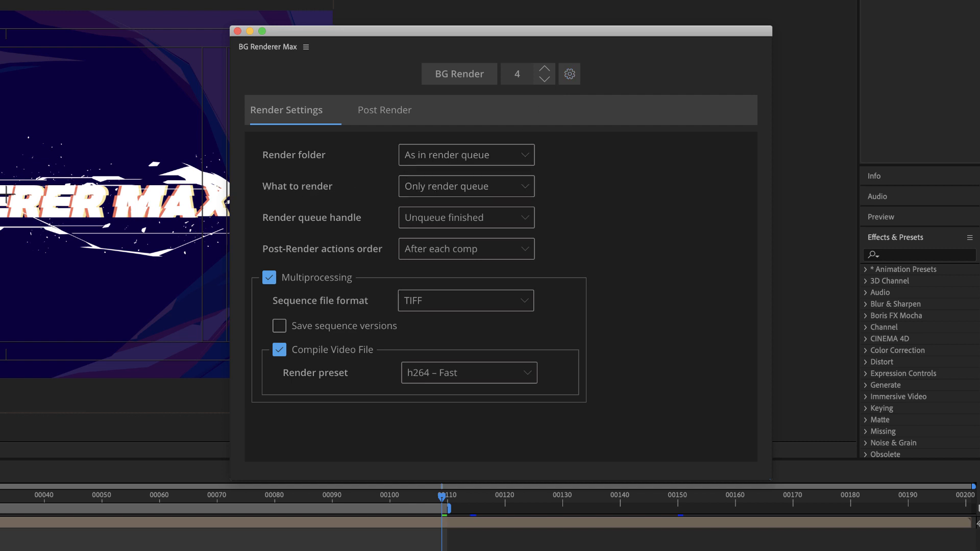
key("alt+super+0")
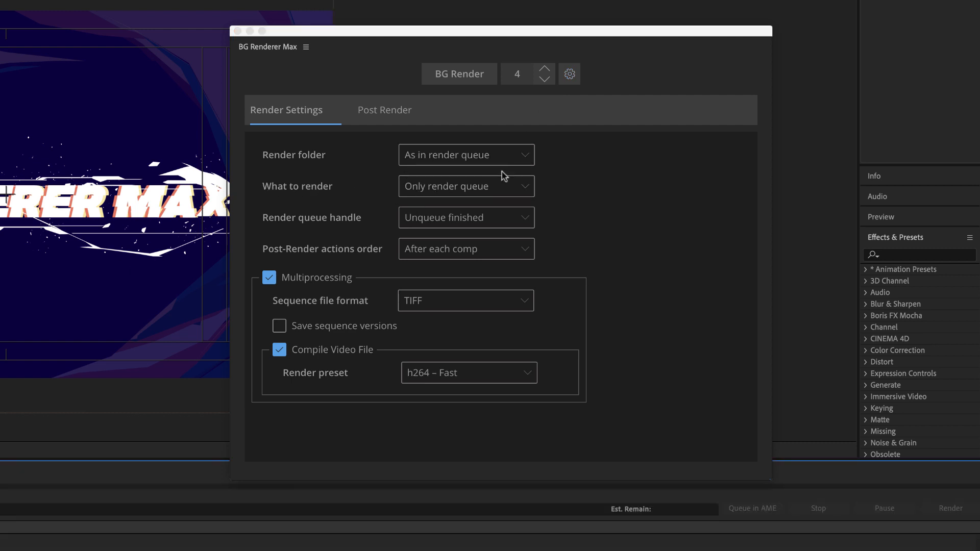
left_click(515, 186)
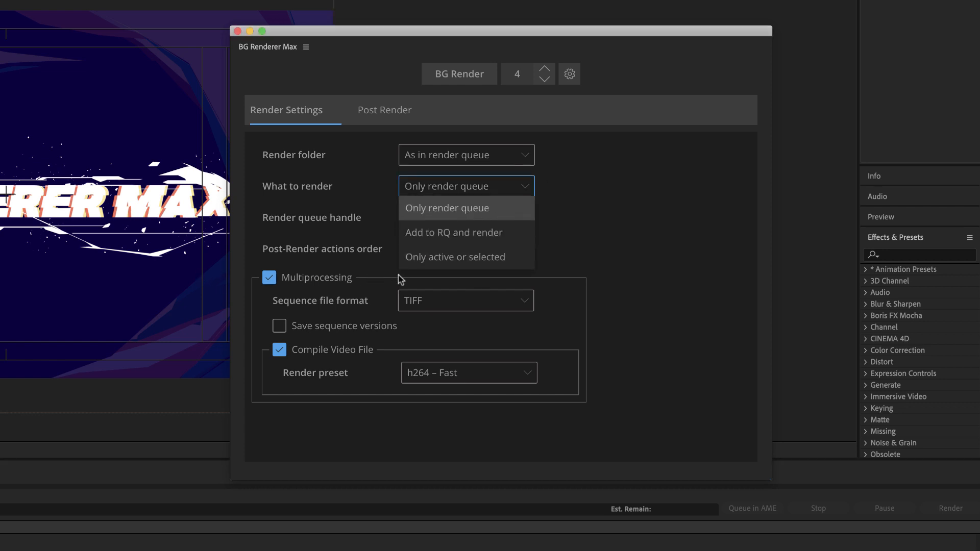
left_click(473, 257)
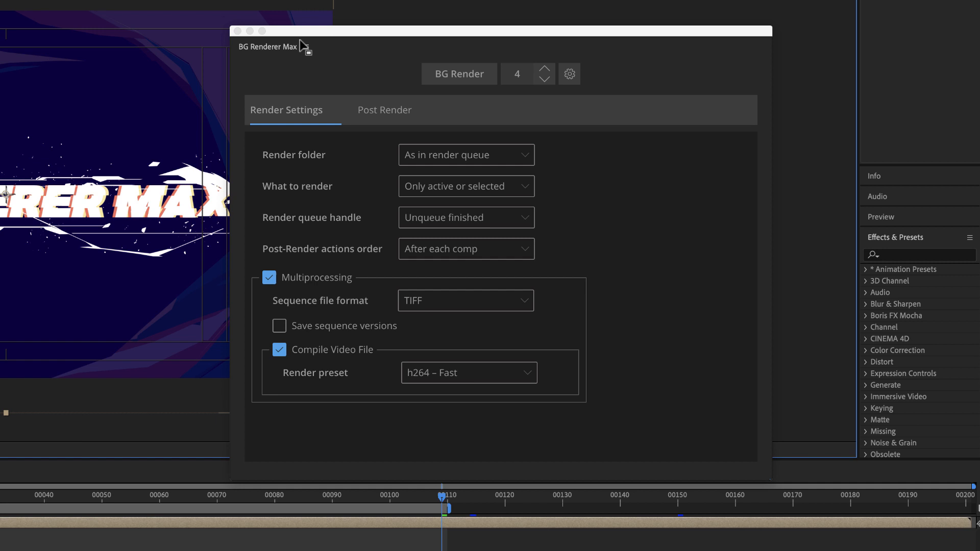
left_click(456, 77)
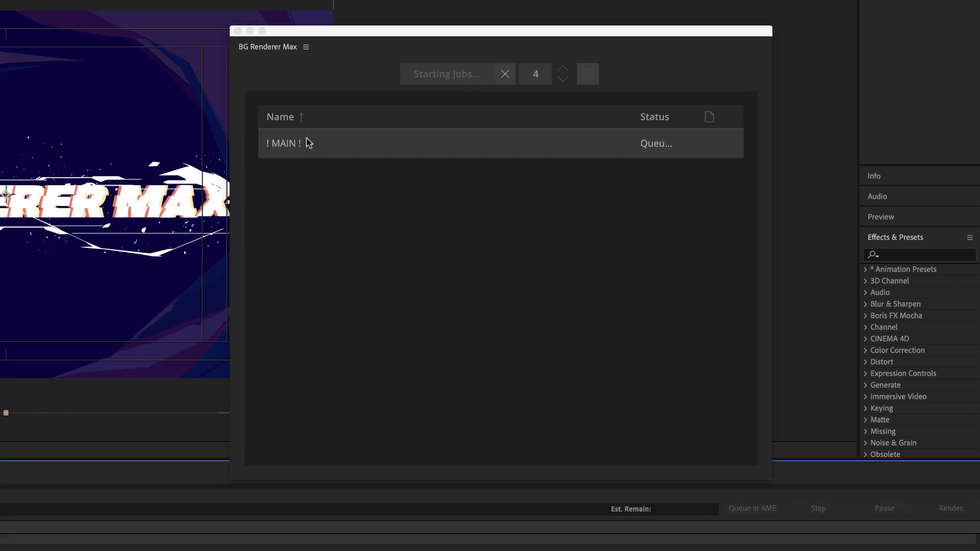
Open the ! MAIN ! job's output folder, preview the rendered ! MAIN !.mp4 and return to After Effects
left_click(651, 116)
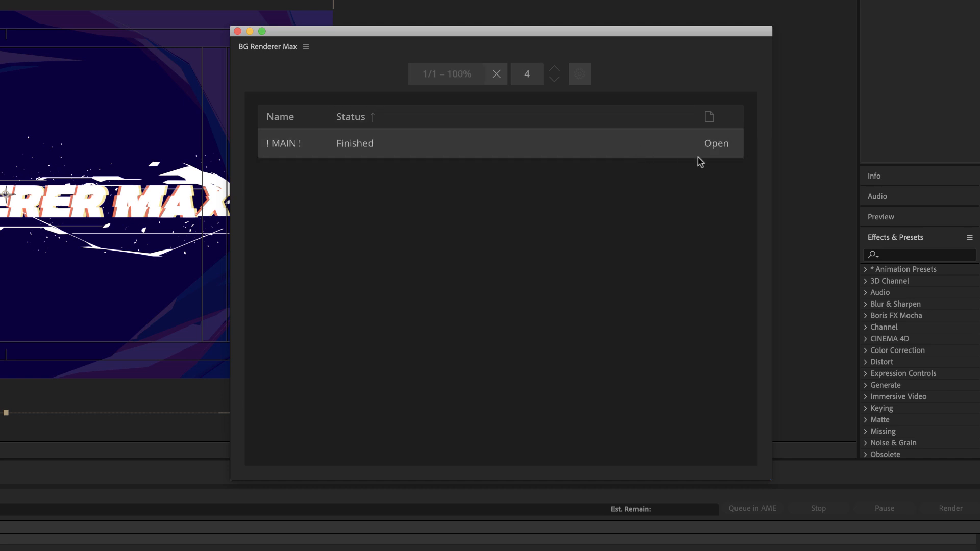
left_click(715, 147)
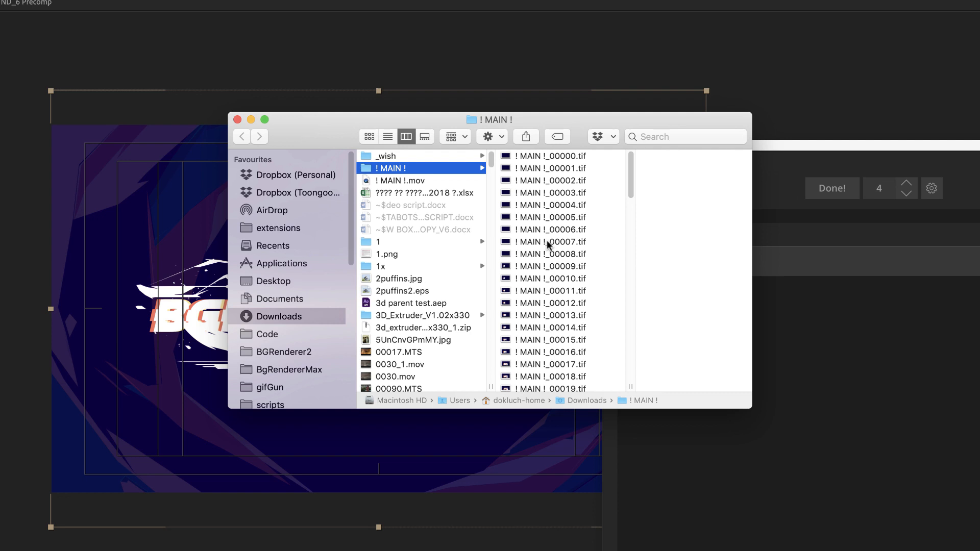
scroll(448, 213, "down", 15)
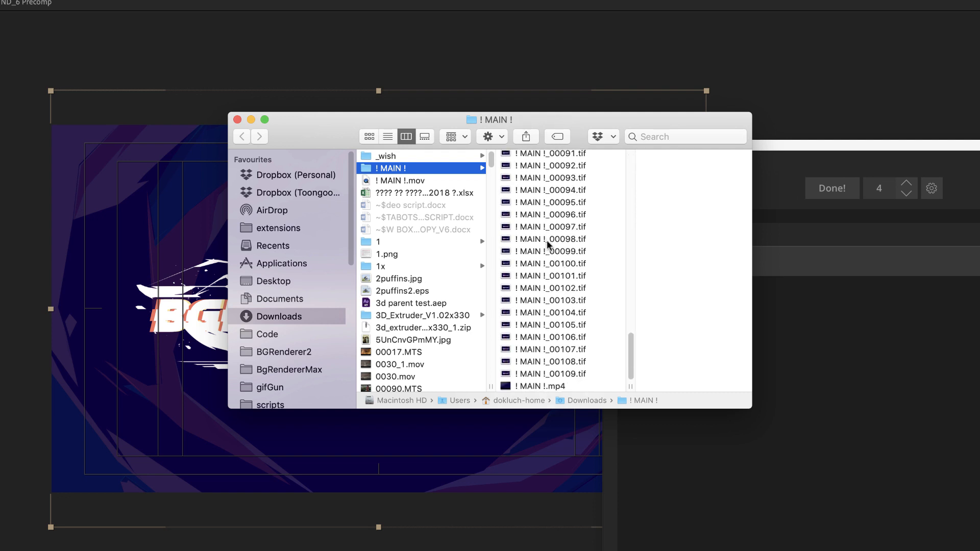
left_click(527, 386)
key("space")
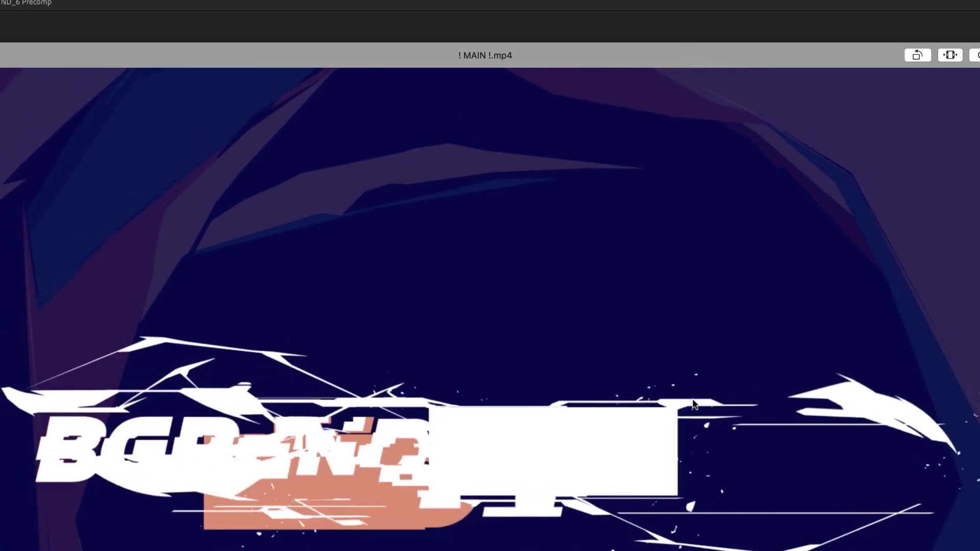
key("space")
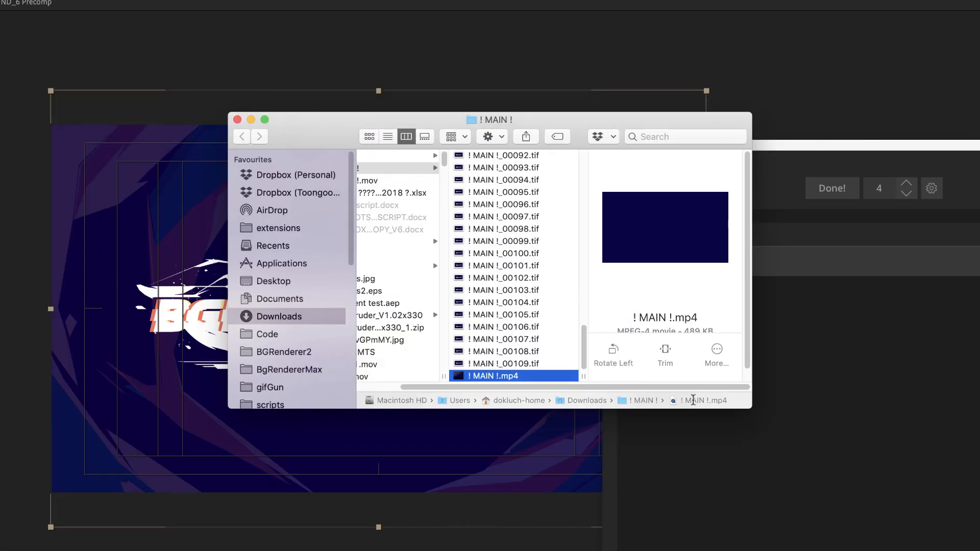
left_click(896, 304)
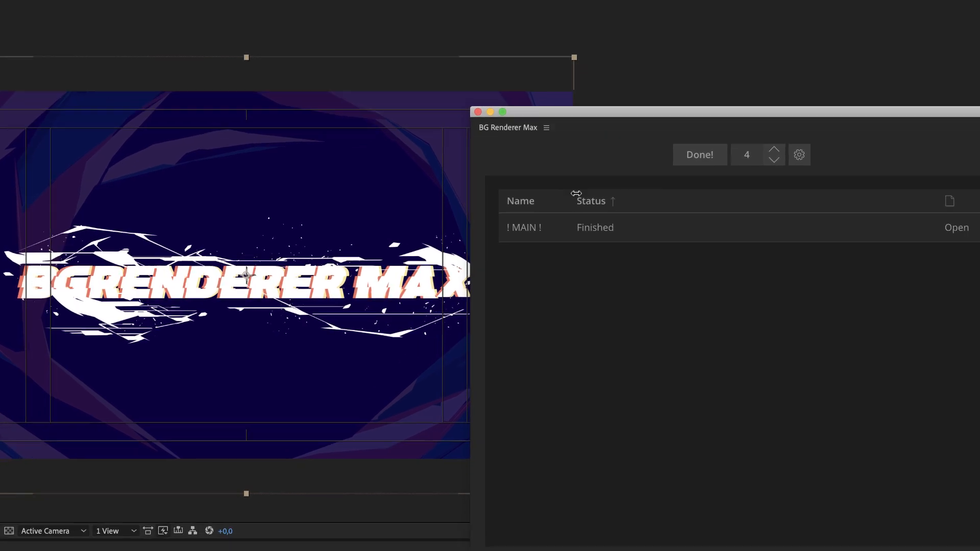
Sort the render job list by name
left_click(664, 236)
left_click(318, 150)
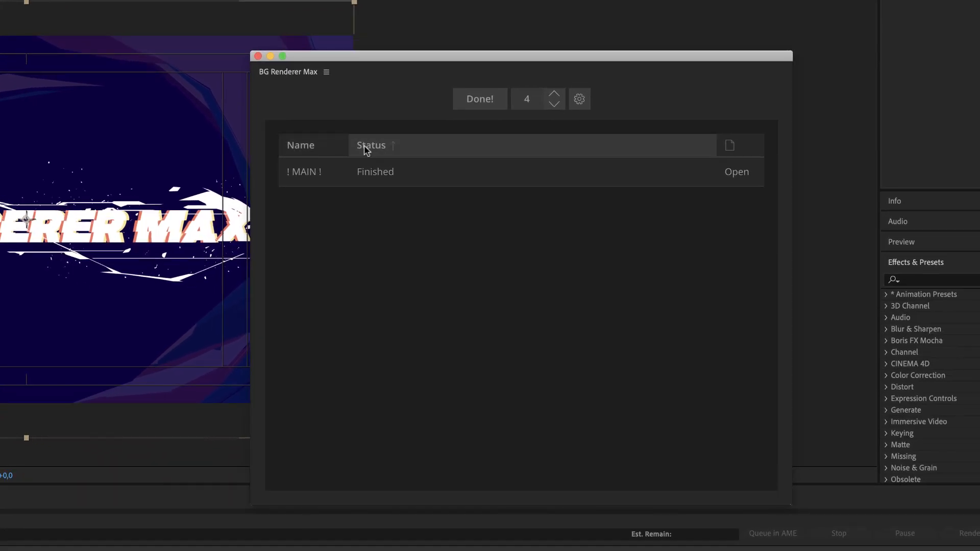
left_click(337, 152)
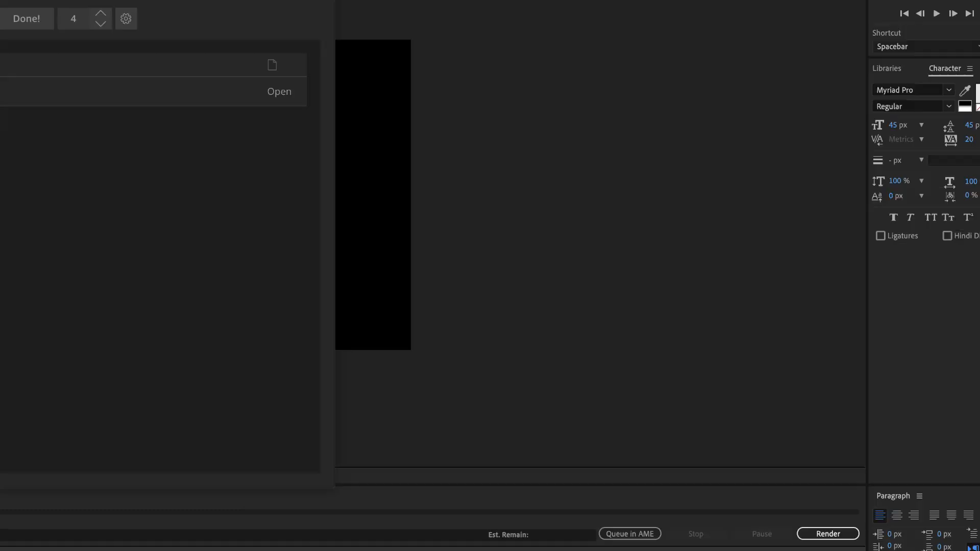
Add Comp 1 through Comp 4 to the render queue and delete the existing Comp 1 item with PNG output
left_click(29, 21)
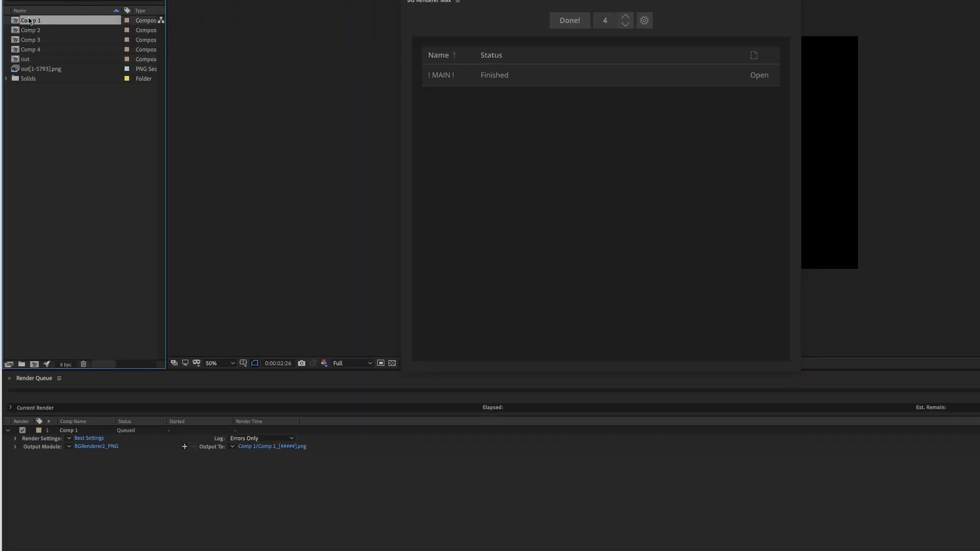
left_click(40, 52, "shift")
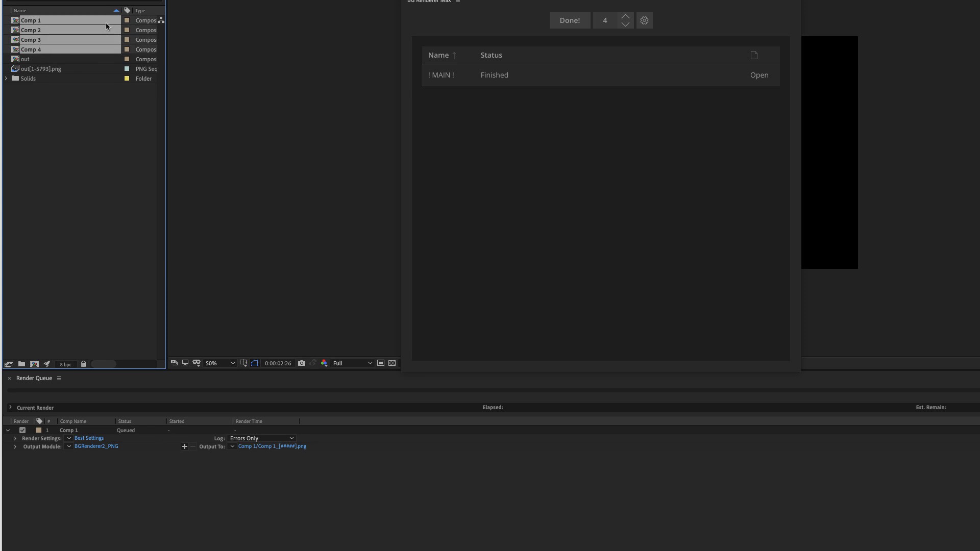
left_click_drag(105, 23, 90, 514)
left_click(68, 432)
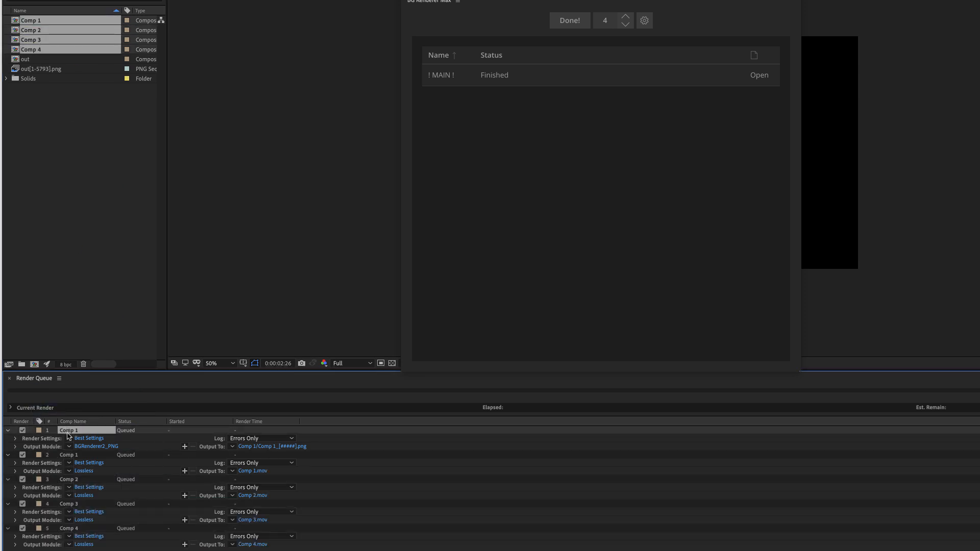
key("Delete")
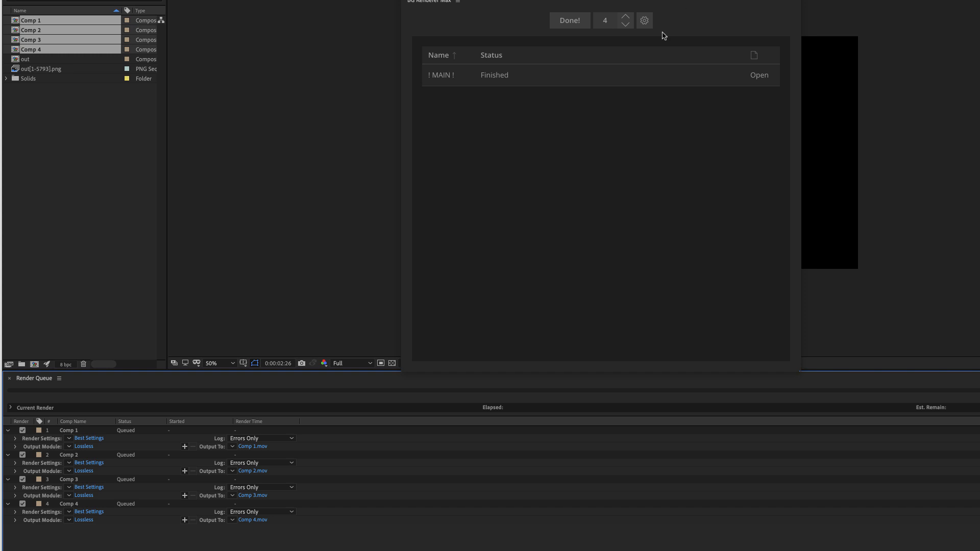
left_click_drag(569, 1, 829, 15)
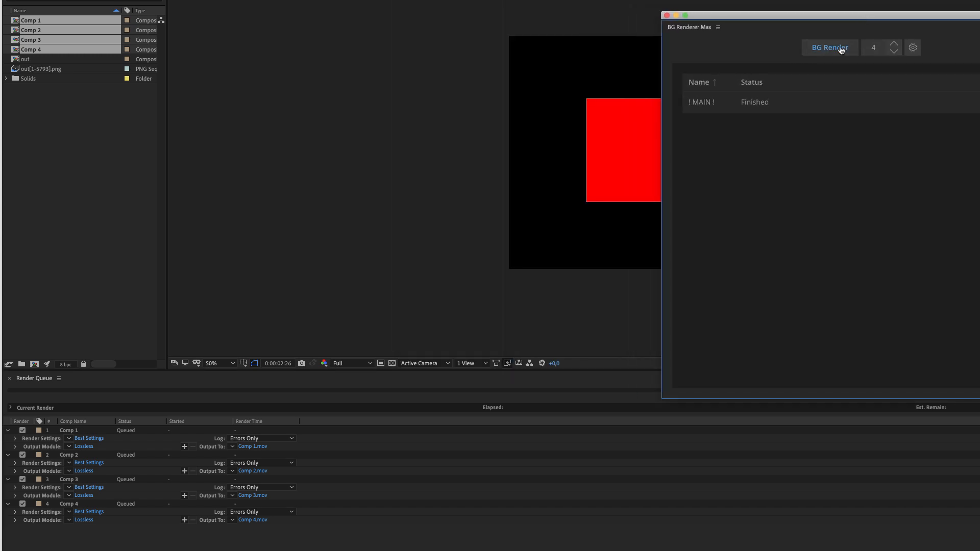
left_click(844, 49)
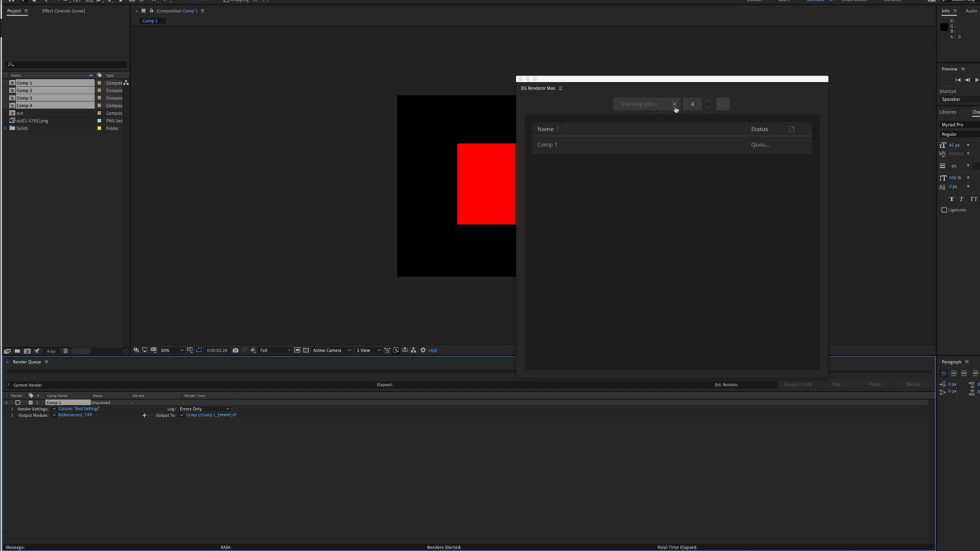
left_click(675, 106)
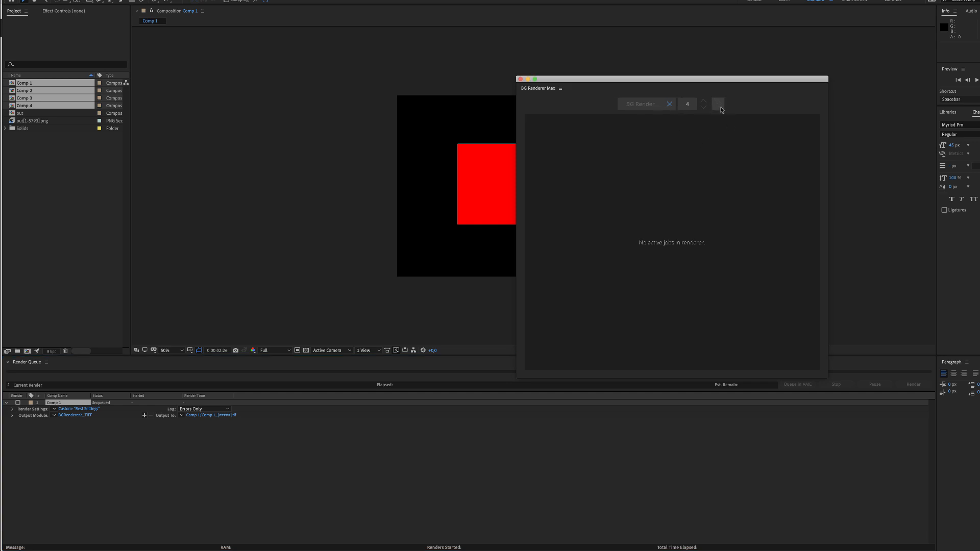
left_click(720, 108)
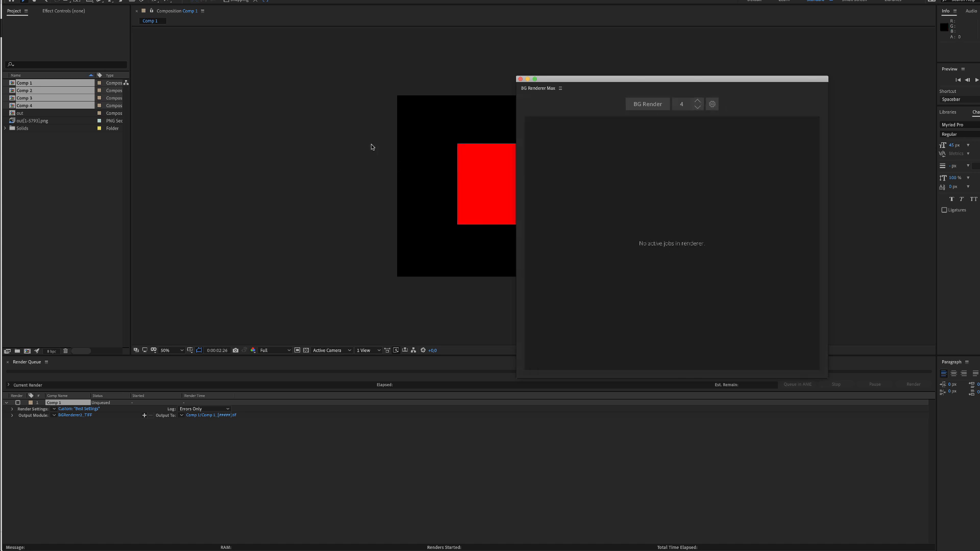
Add Comp 1 through Comp 4 to the render queue again and delete the leftover unqueued Comp 1 item
left_click_drag(38, 99, 43, 396)
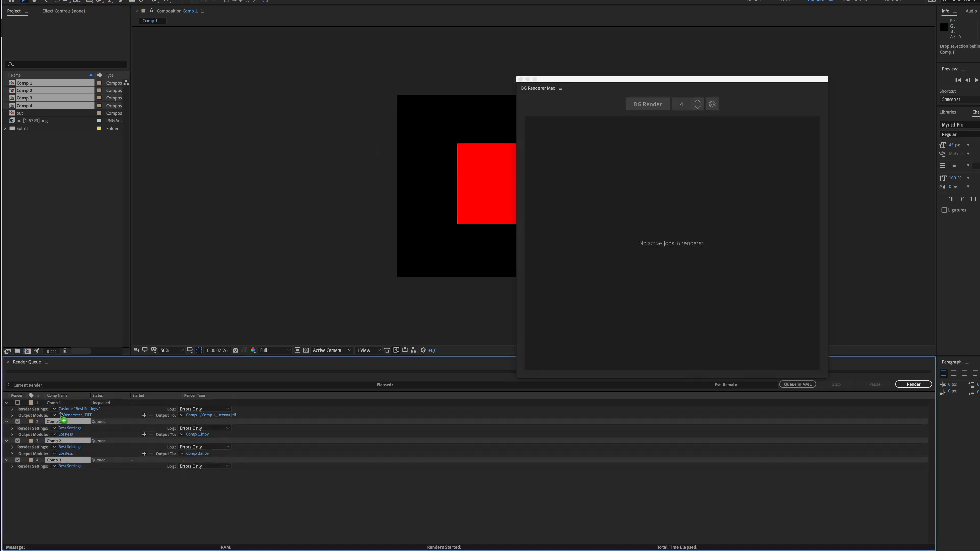
key("Delete")
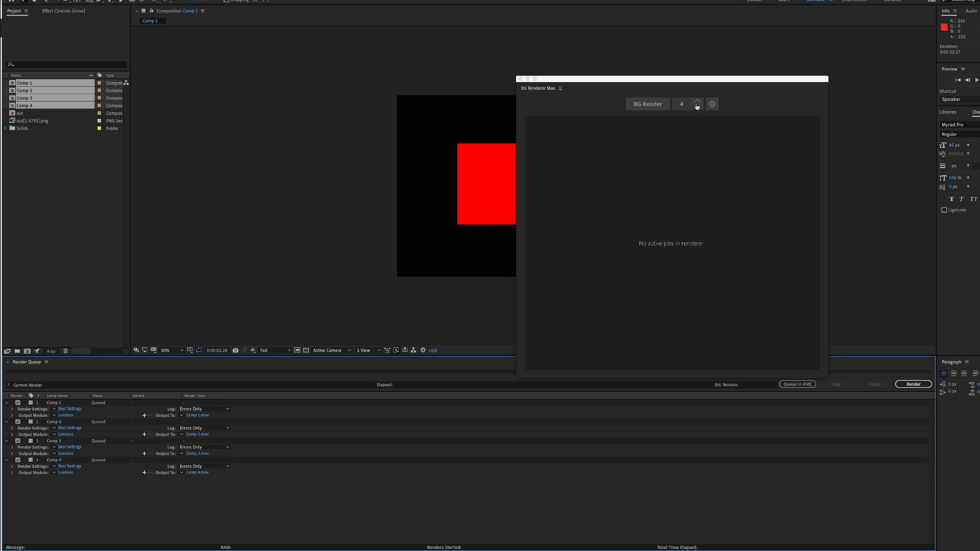
Set What to render to Only render queue and start the background render of the four queued compositions
left_click(713, 104)
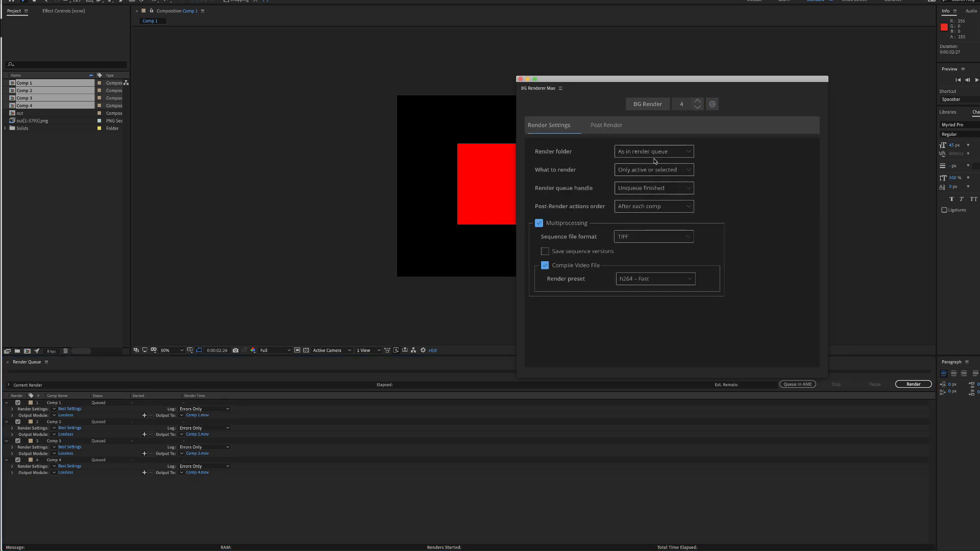
left_click(659, 173)
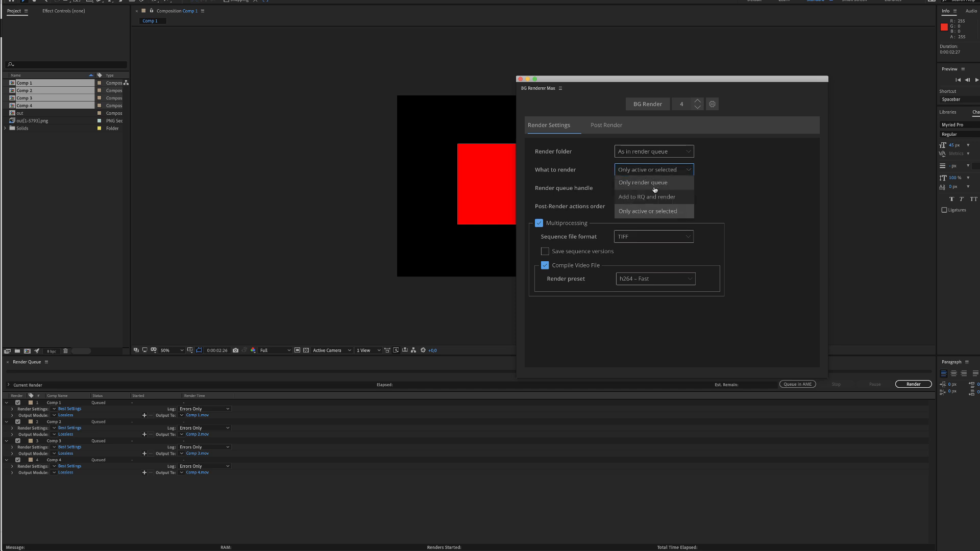
left_click(654, 184)
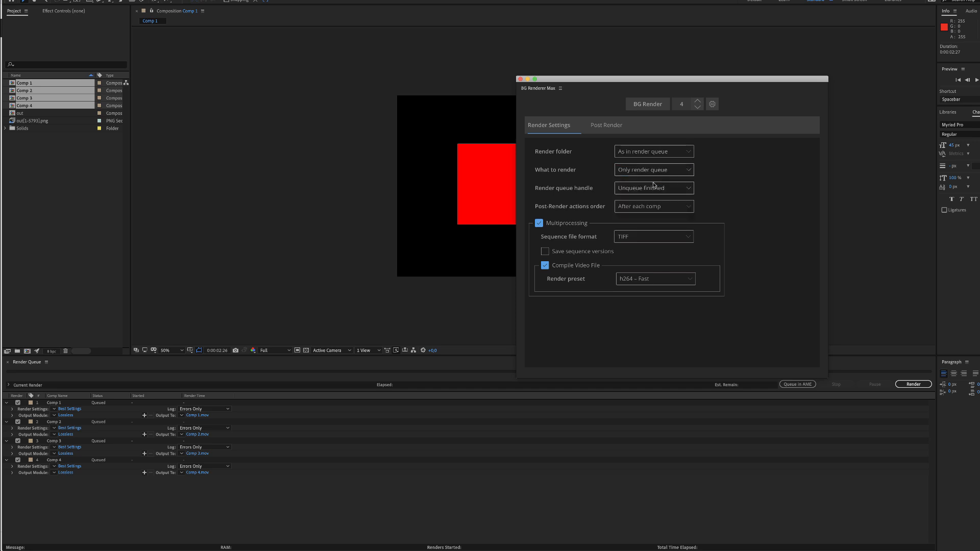
left_click(660, 103)
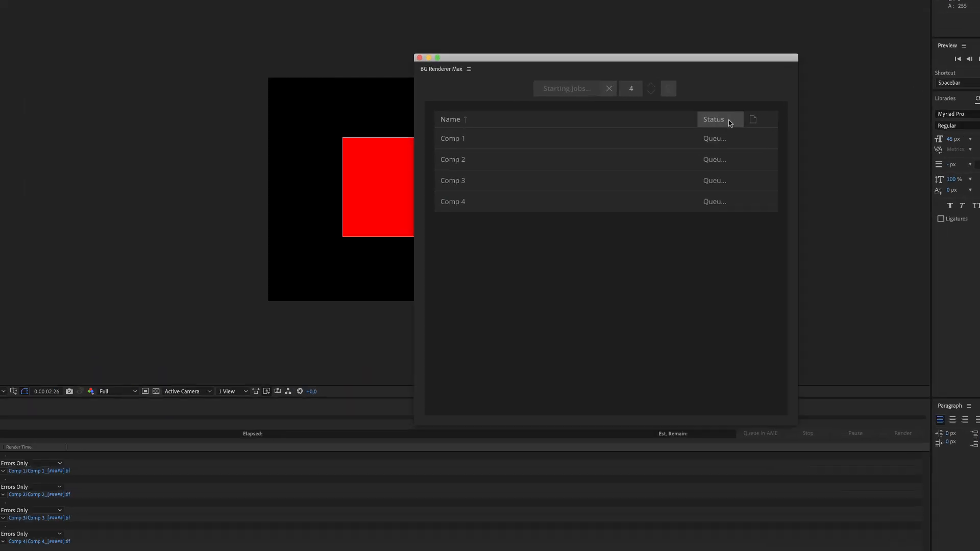
Sort the render job list by status and reverse the sort order
left_click(730, 123)
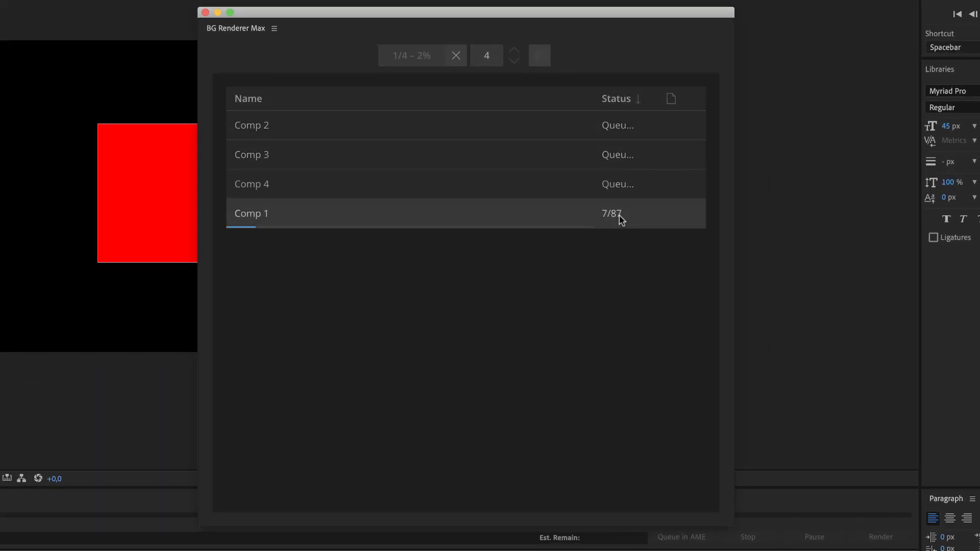
left_click(619, 98)
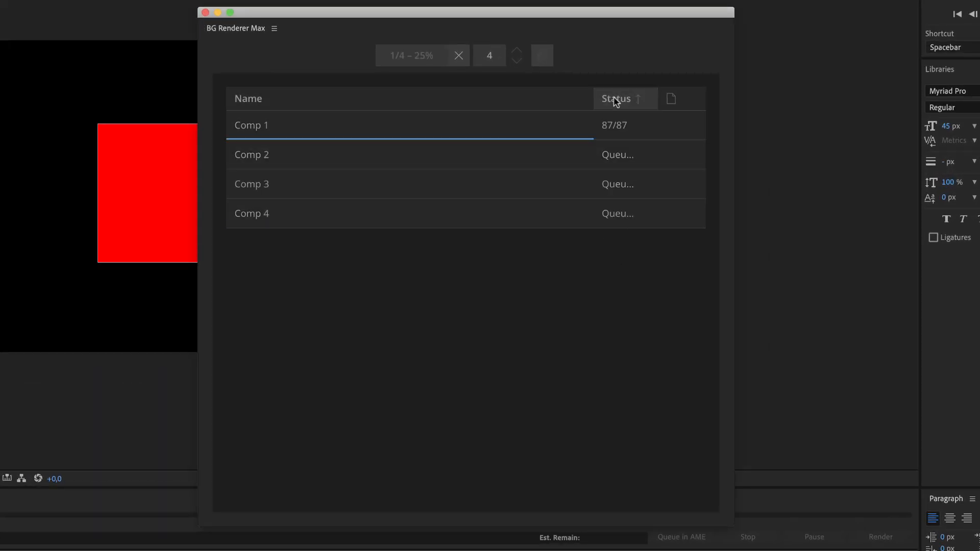
Shrink the BG Renderer Max window, dock it in the Preview panel group, and resize the group to fit its row of controls
left_click_drag(730, 535, 416, 77)
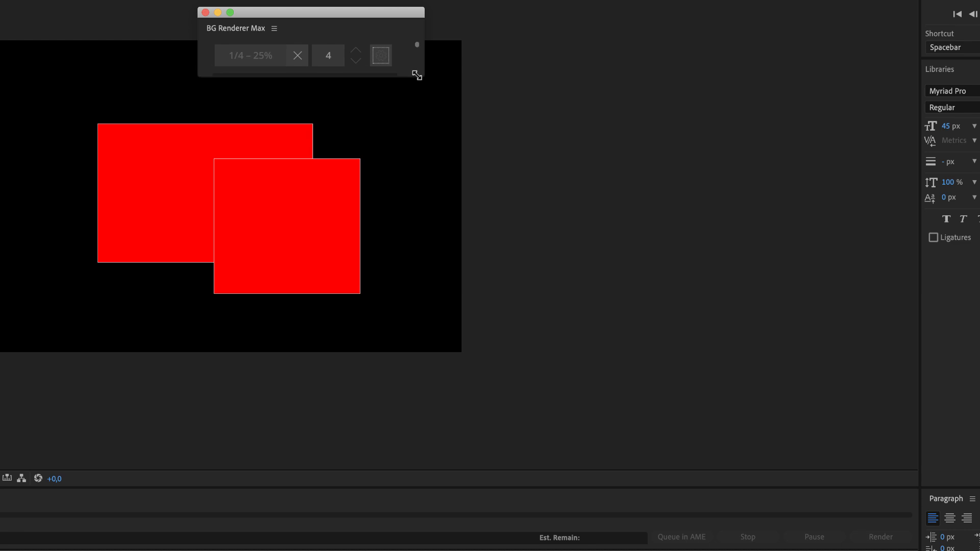
left_click_drag(212, 26, 960, 8)
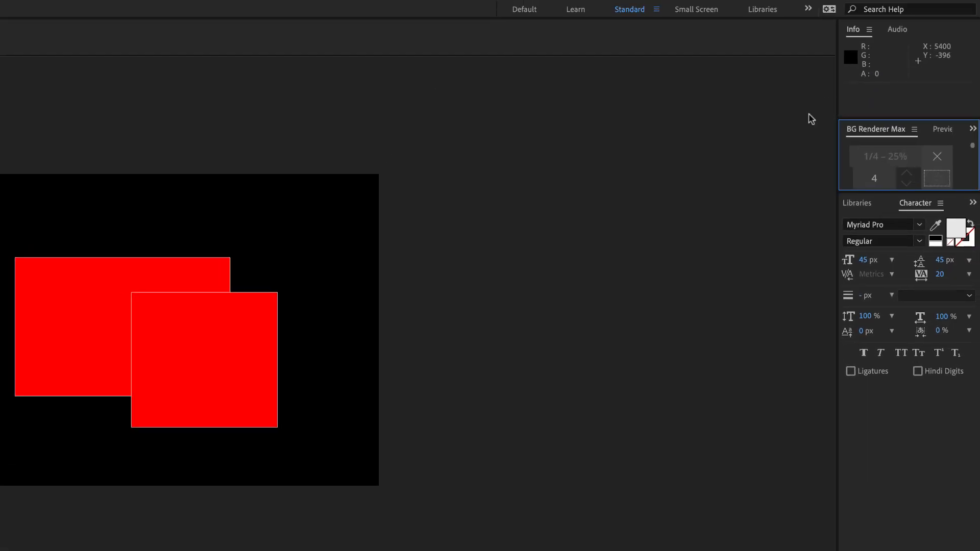
left_click_drag(838, 120, 752, 138)
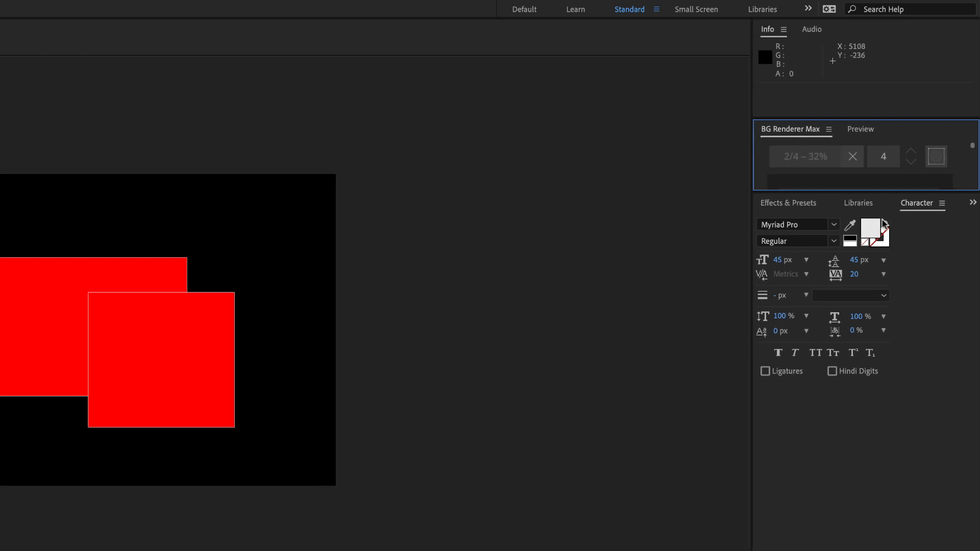
left_click_drag(856, 192, 856, 175)
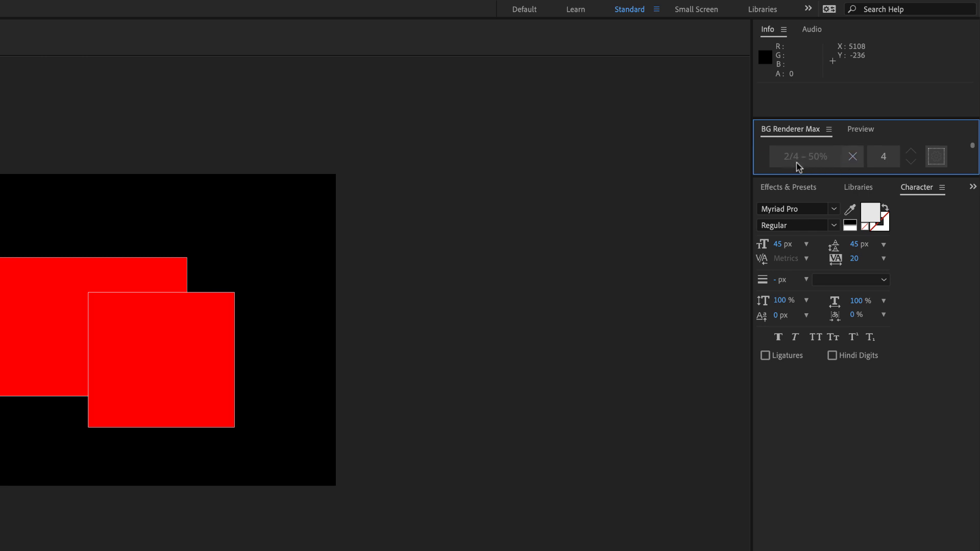
Cancel the running background render and narrow the docked BG Renderer Max panel slightly
left_click(851, 166)
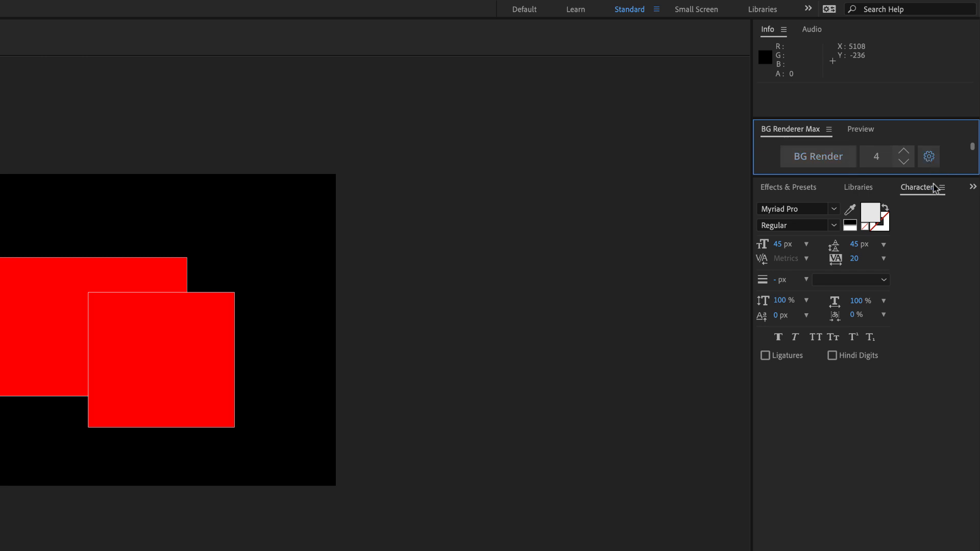
left_click_drag(752, 155, 773, 169)
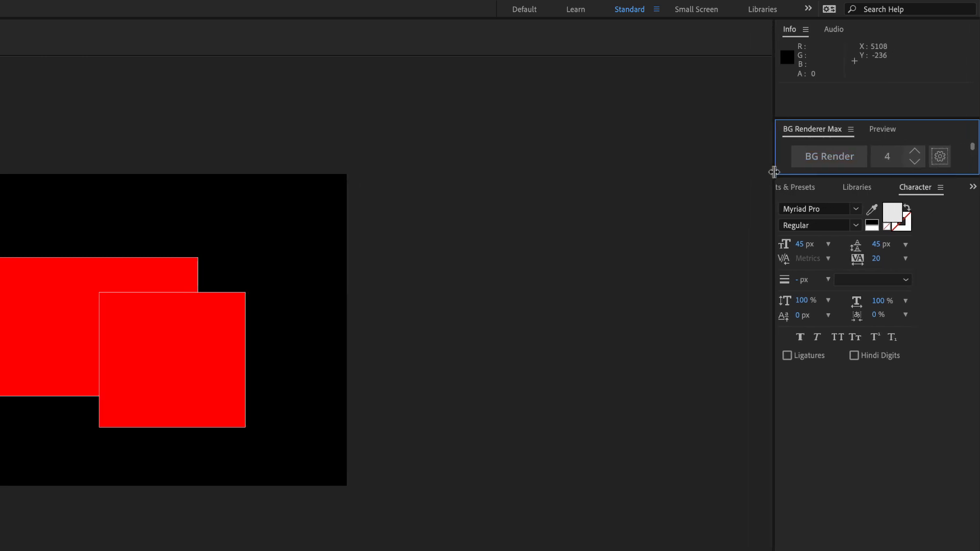
Open the render settings window from the docked BG Renderer Max panel and close it again
left_click(944, 160)
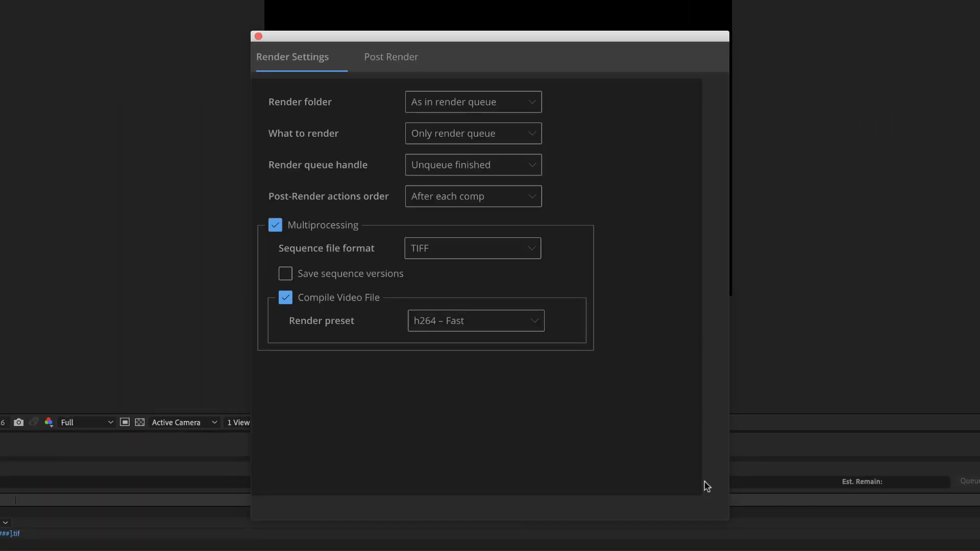
left_click(259, 36)
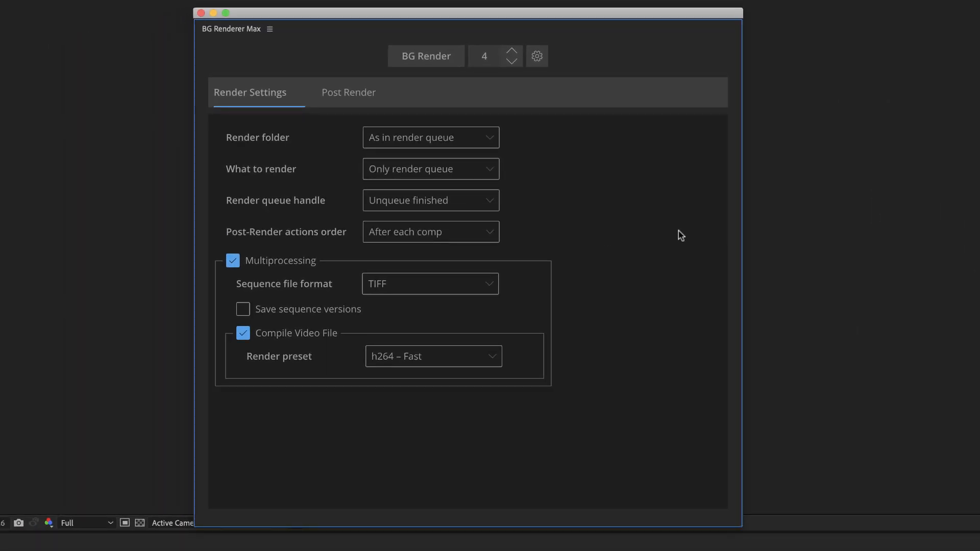
Show the Email action in the post-render settings and open its help page in the browser
left_click(361, 99)
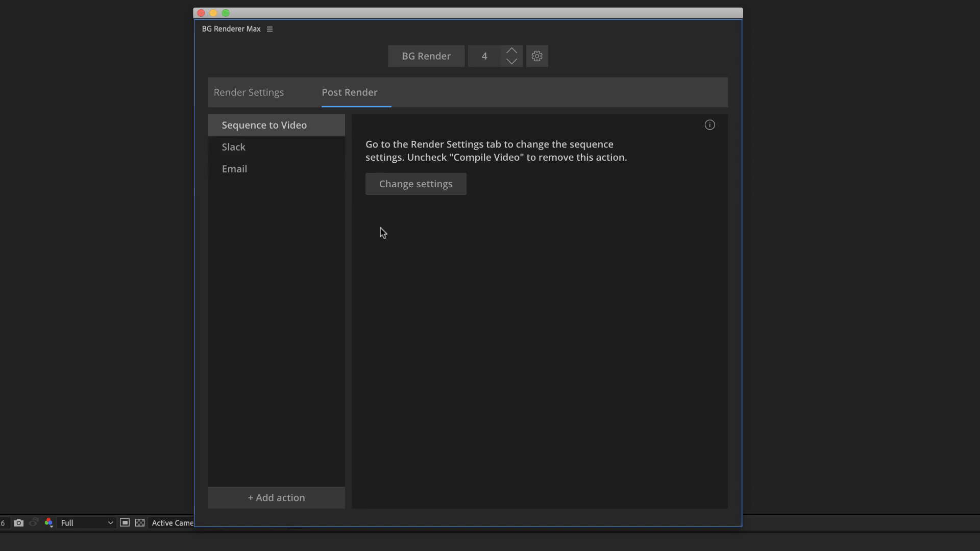
left_click(251, 172)
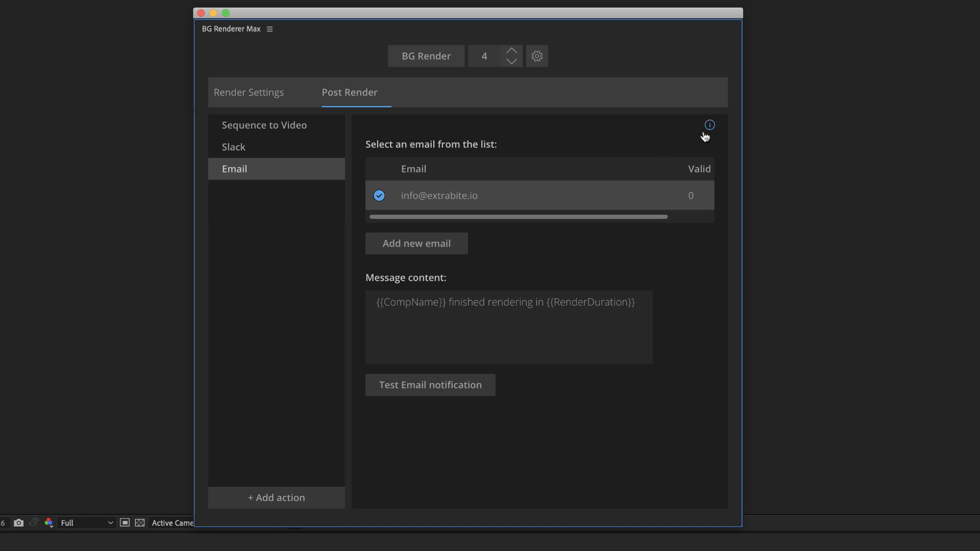
mouse_move(710, 130)
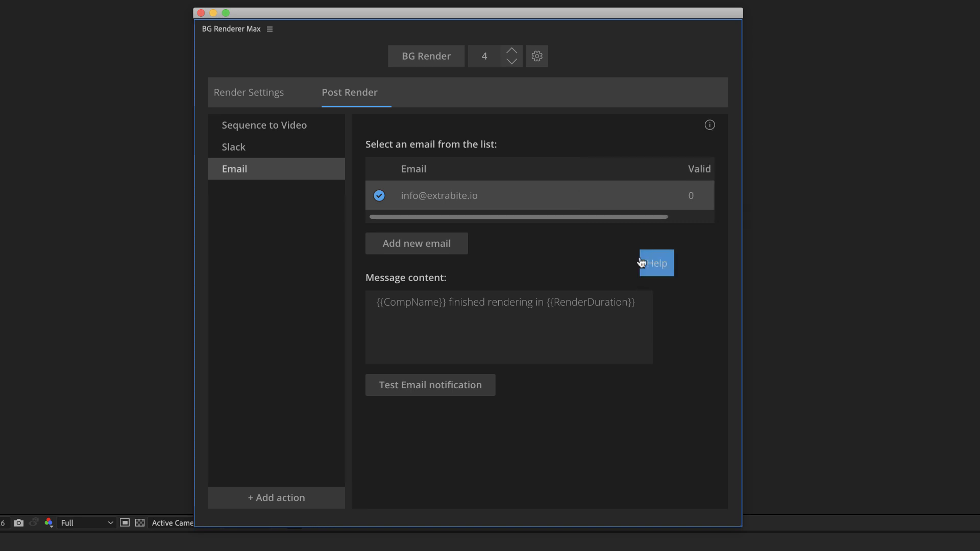
left_click(646, 270)
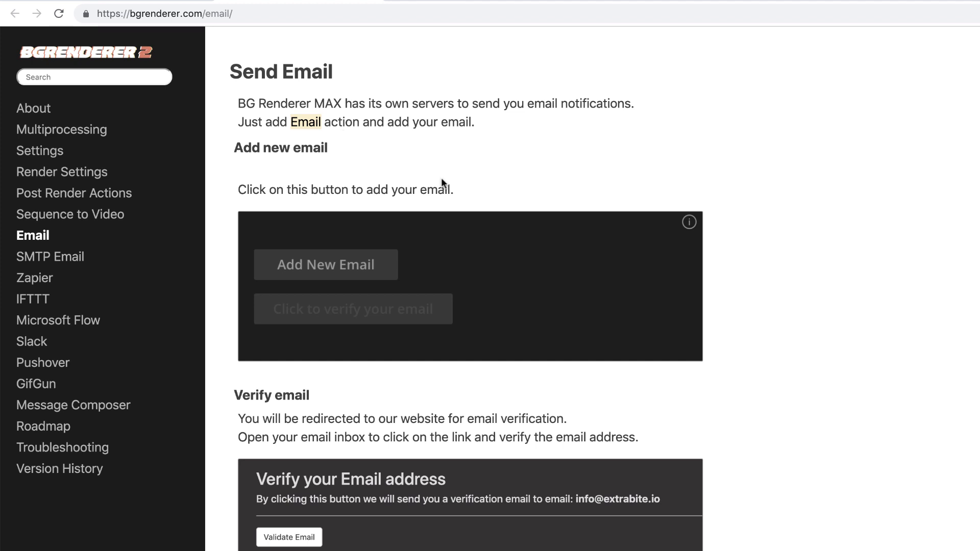
Read through the Send Email documentation, and open the SMTP Email and IFTTT help pages
scroll(441, 179, "down", 2)
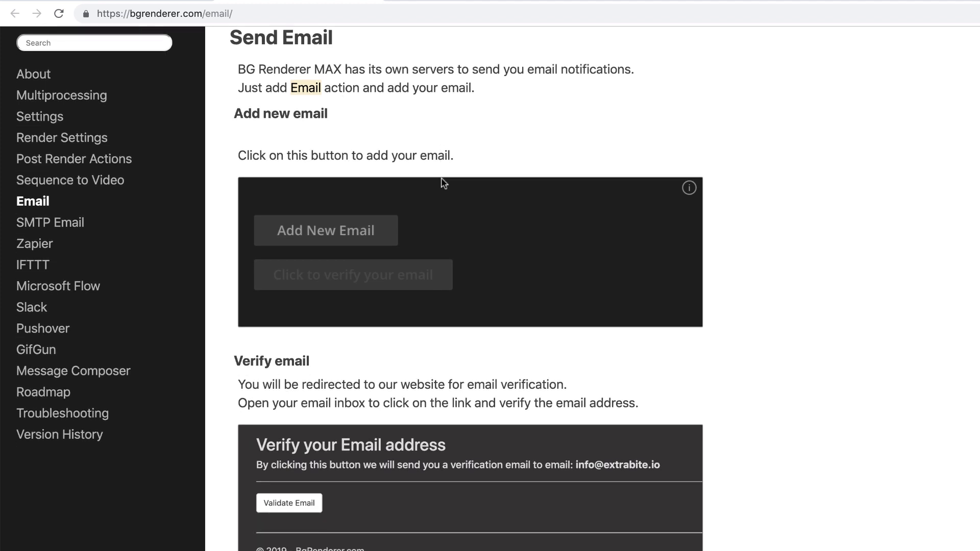
scroll(443, 183, "up", 2)
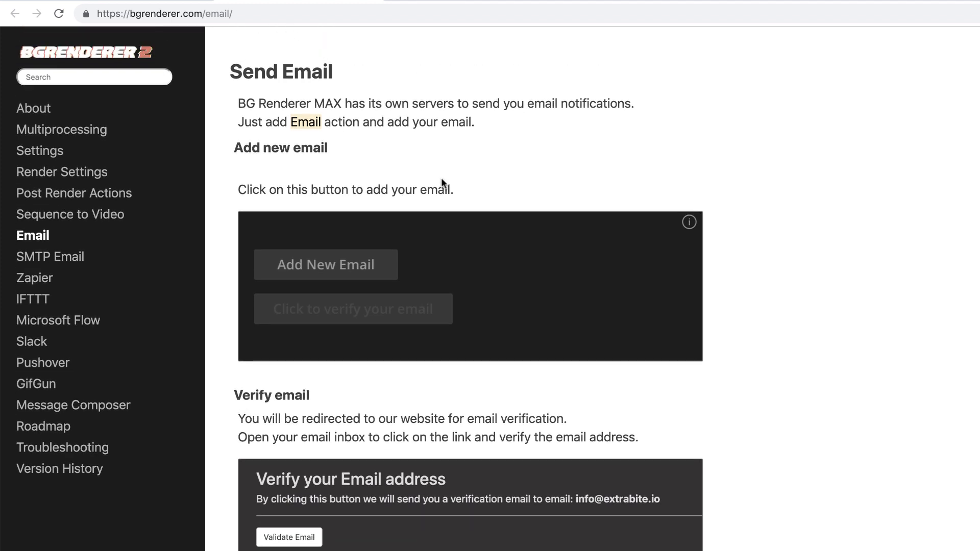
scroll(442, 178, "down", 2)
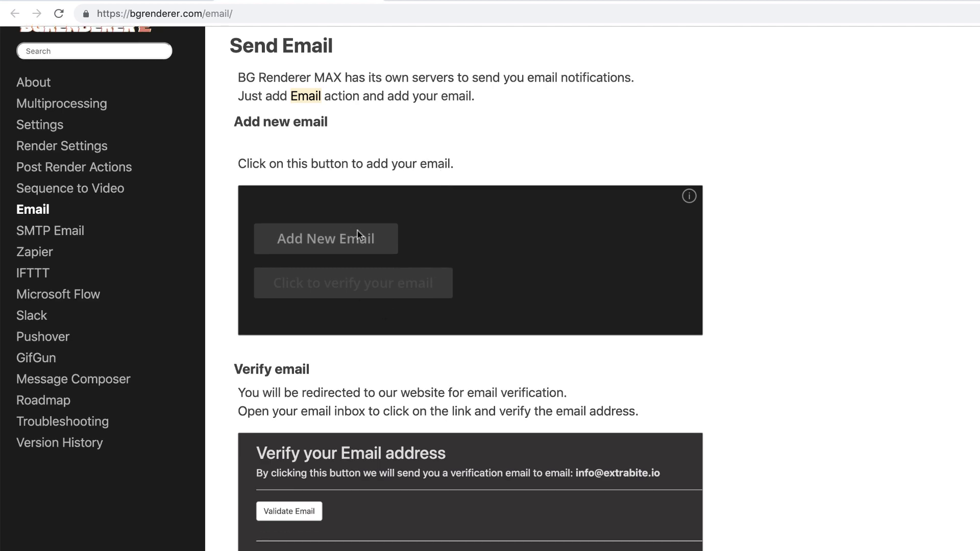
scroll(357, 235, "down", 15)
scroll(510, 341, "up", 15)
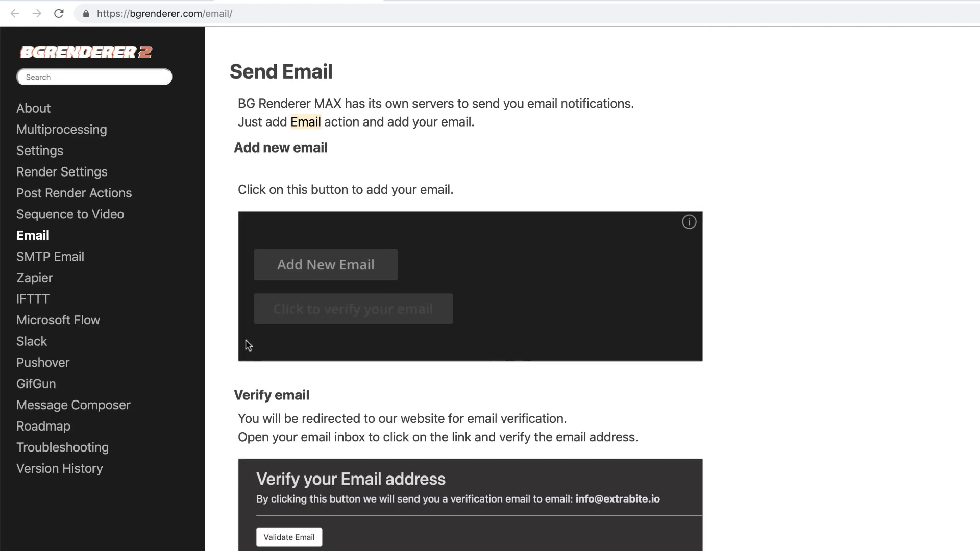
left_click(38, 260)
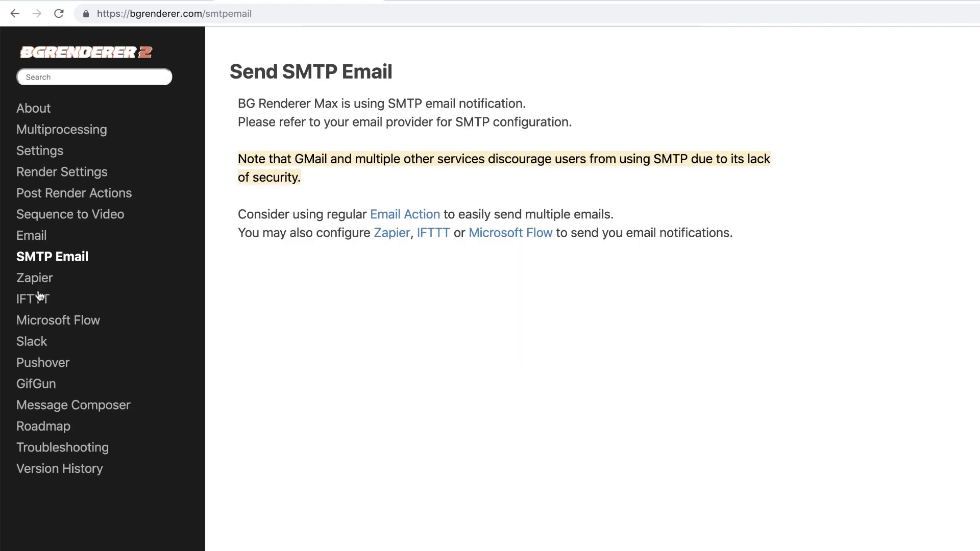
left_click(40, 297)
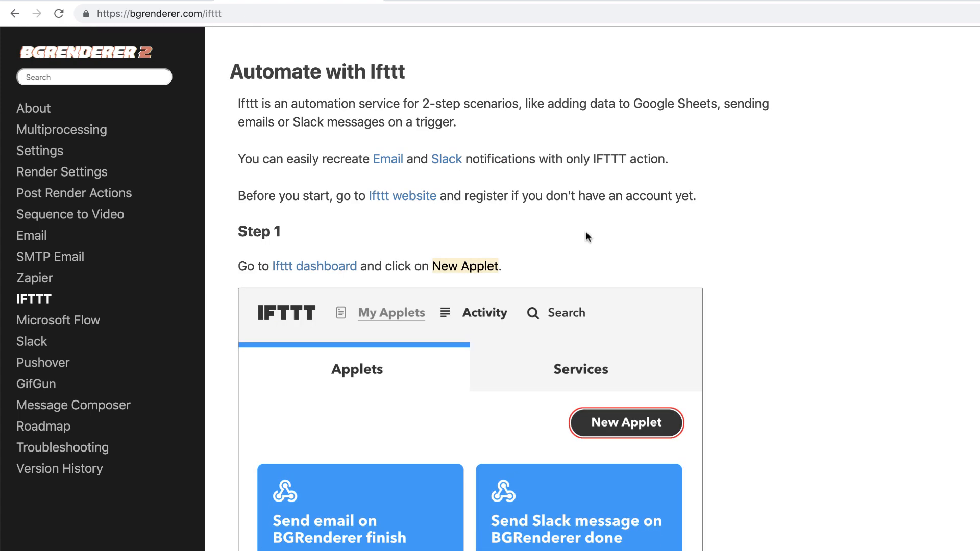